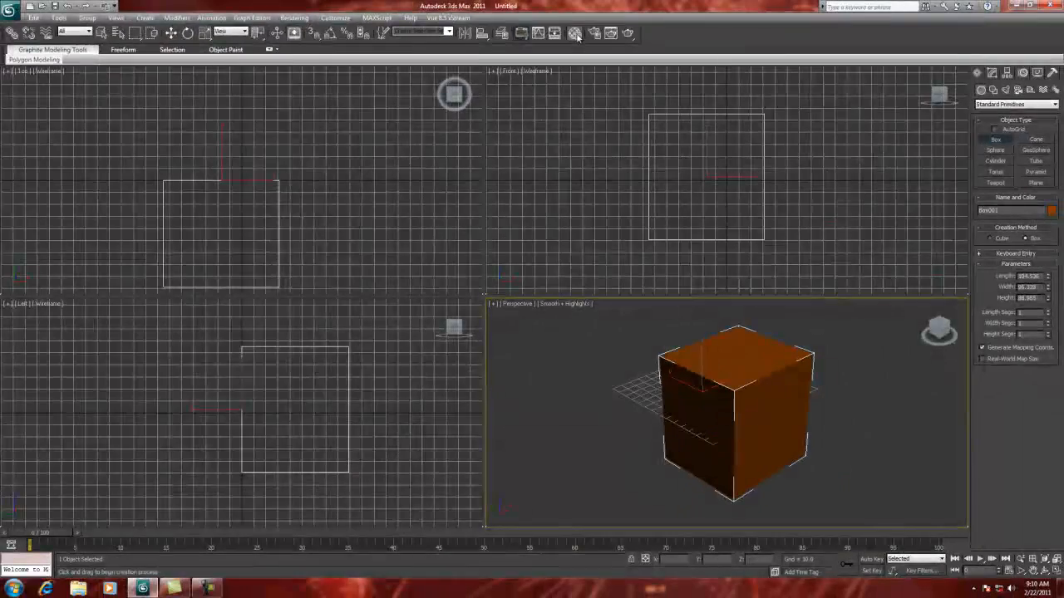
Step: Open the Compact Material Editor from the material editor options, look over its layout, and close it
click(589, 63)
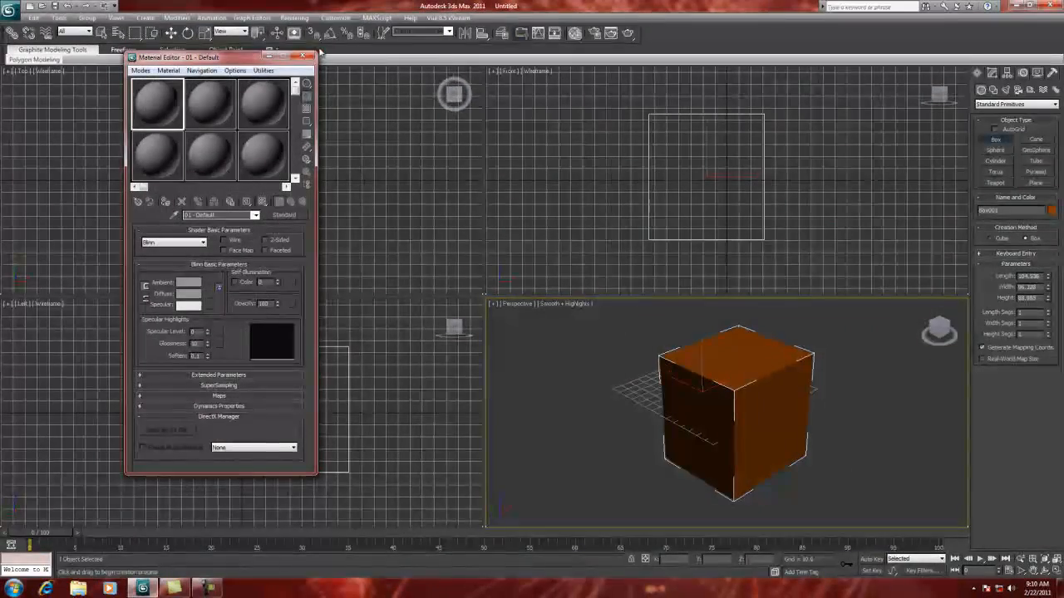
drag(231, 58, 491, 93)
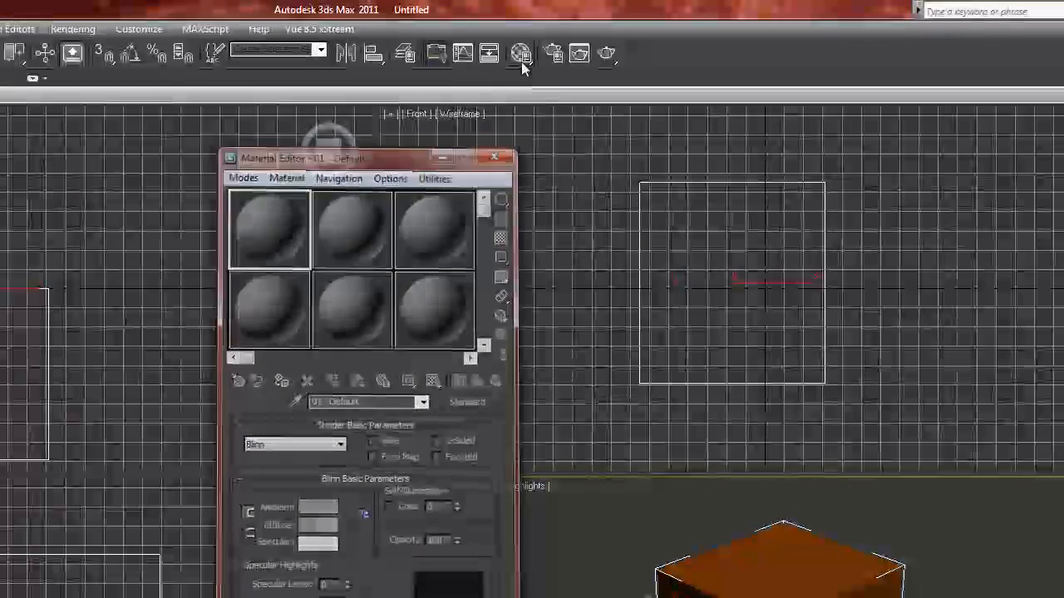
click(511, 135)
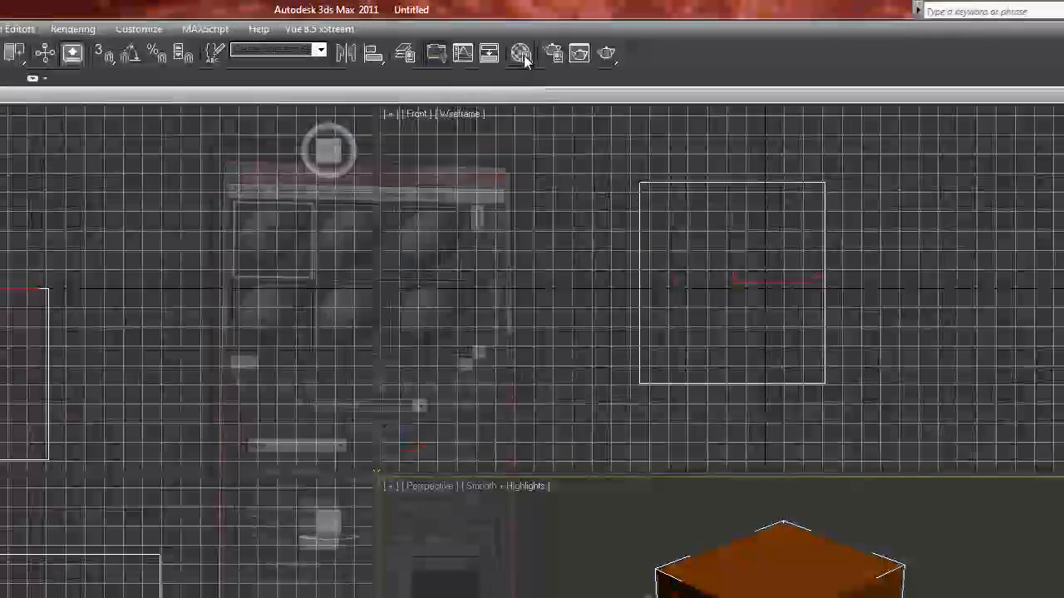
click(526, 55)
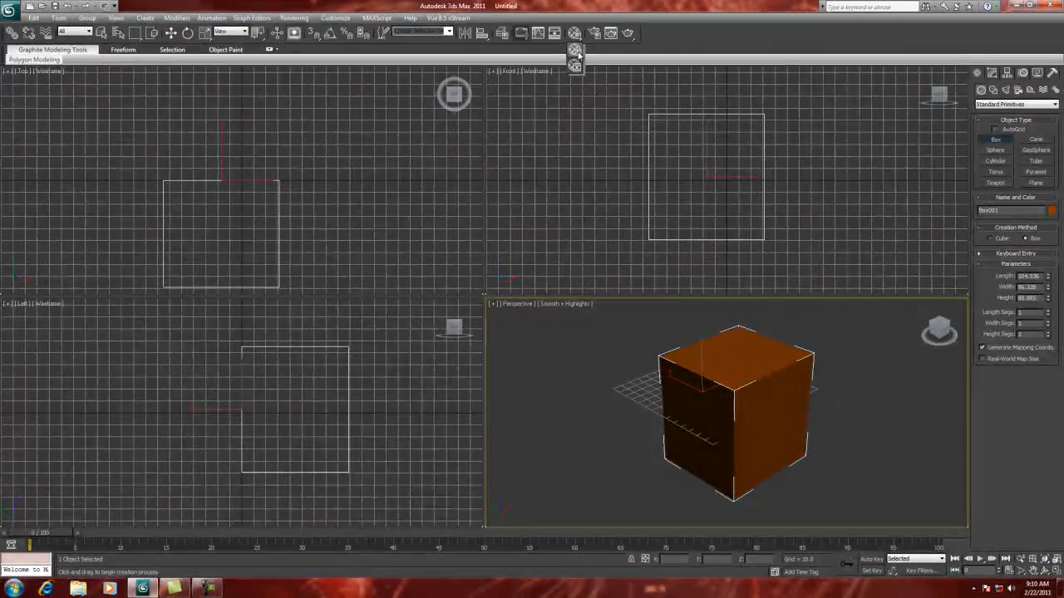
click(575, 51)
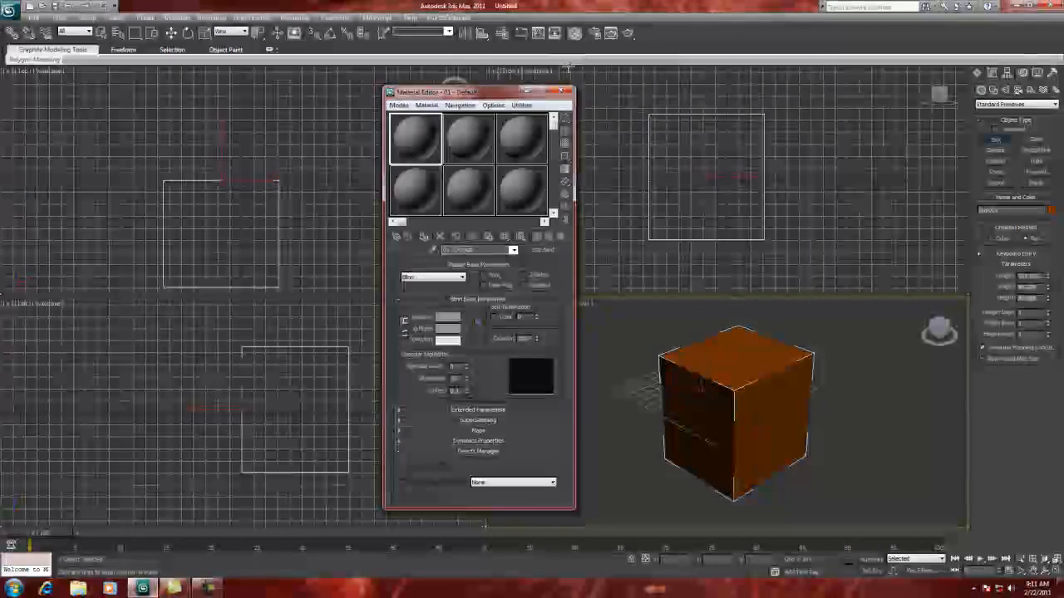
click(562, 92)
Step: Open the Slate Material Editor, look through its list of materials and maps, and close it
drag(574, 32, 576, 67)
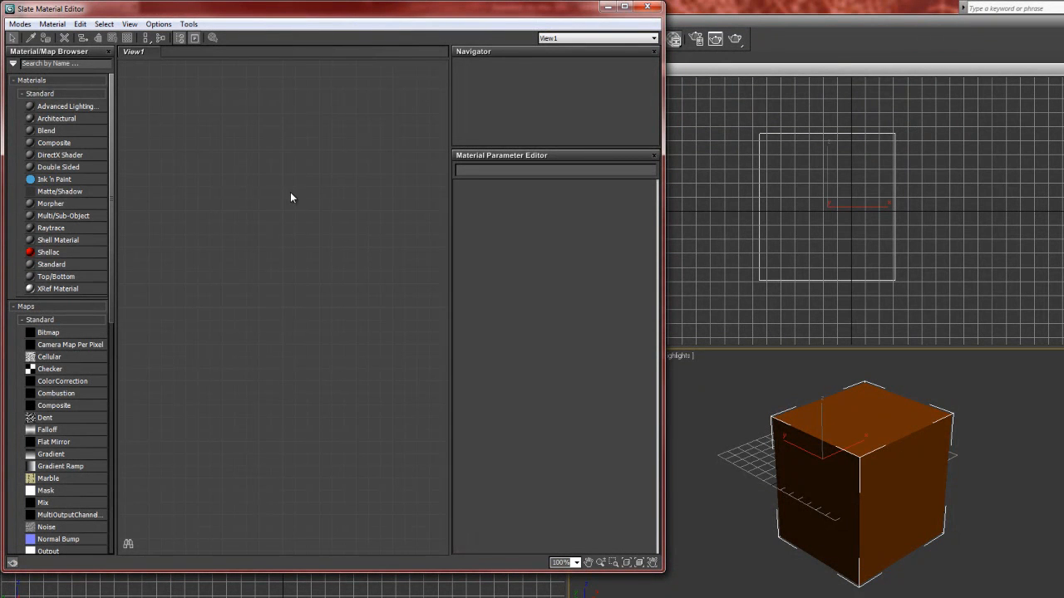
scroll(112, 245, down, 8)
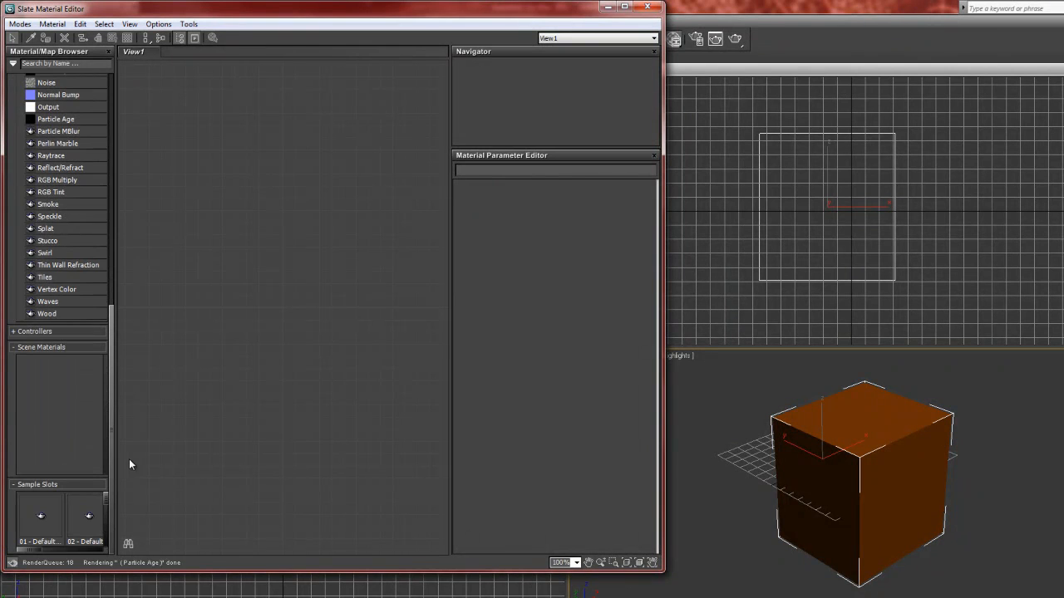
drag(112, 356, 123, 132)
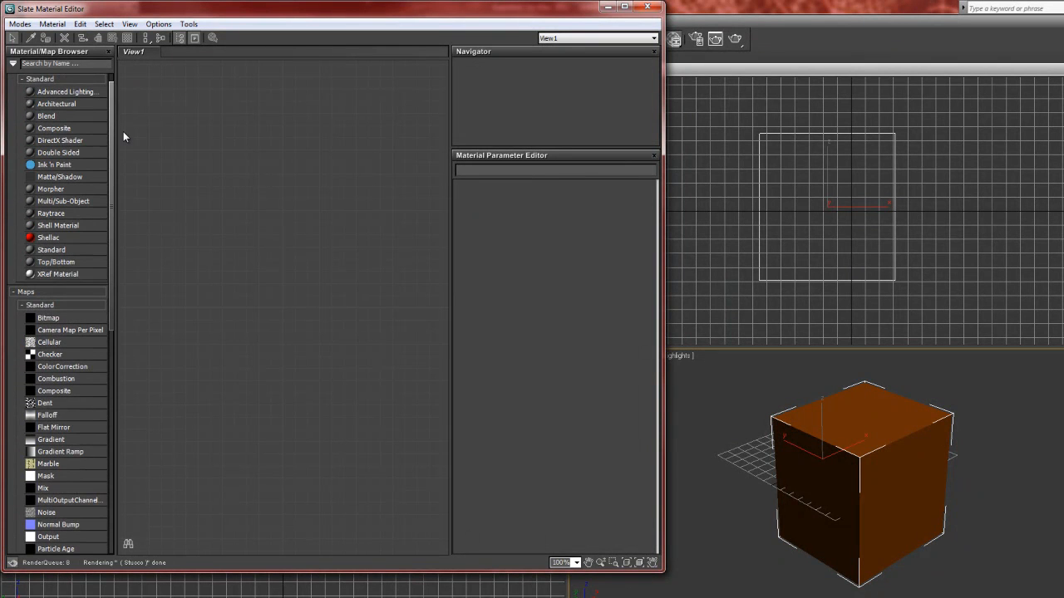
click(648, 7)
Step: Open the Compact Material Editor and look through the materials, maps and sample slots in its Material/Map Browser
click(673, 39)
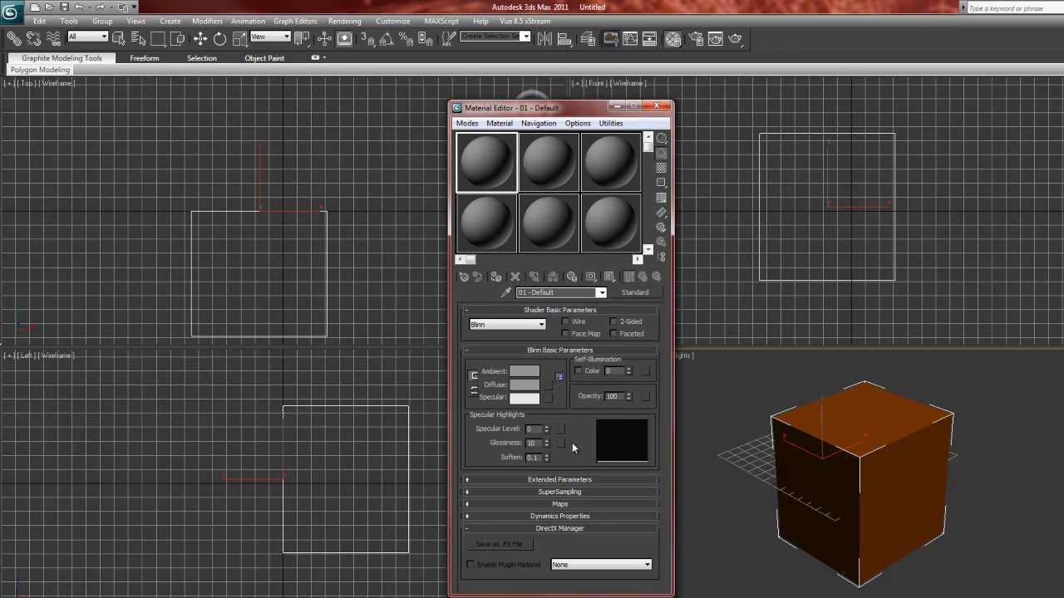
click(464, 279)
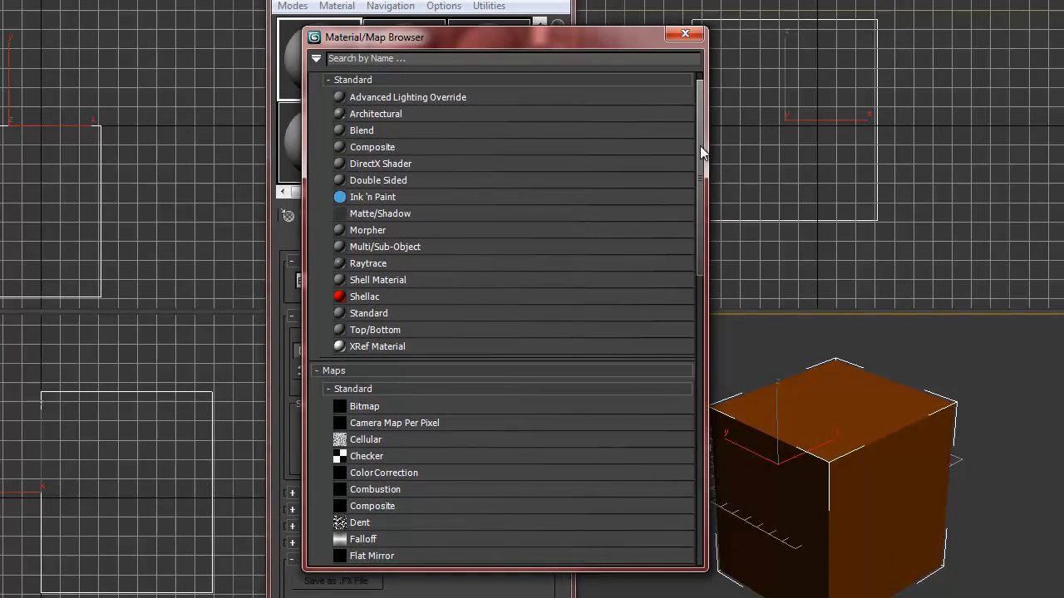
drag(700, 145, 708, 446)
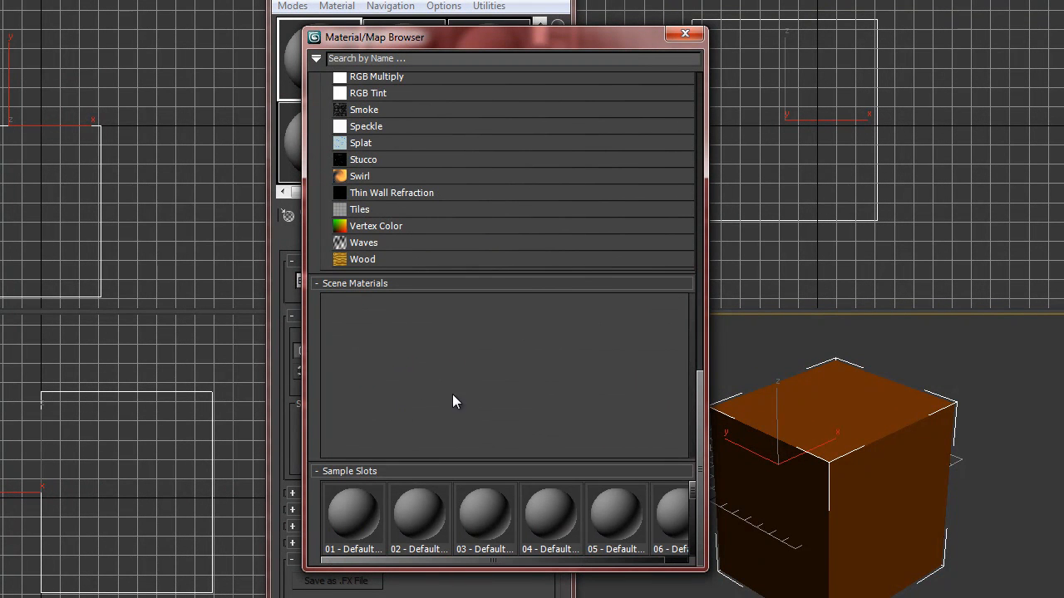
drag(701, 450, 716, 103)
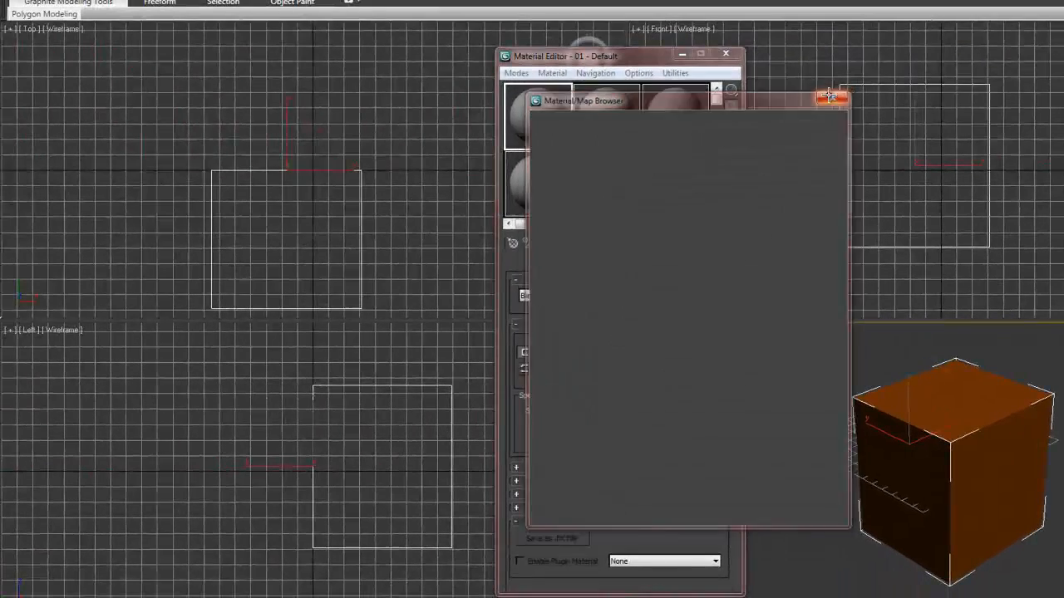
click(830, 98)
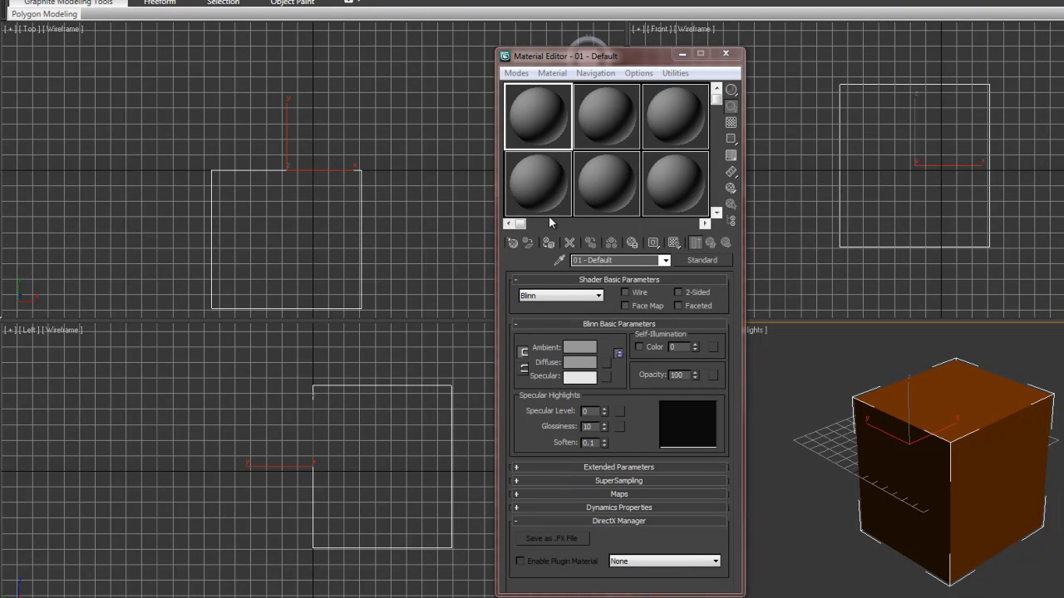
Step: Preview the first material's sample shape as a cylinder and a cube, and set it back to a sphere
drag(519, 226, 524, 234)
mouse_move(718, 100)
mouse_down()
mouse_move(719, 219)
mouse_move(721, 98)
mouse_up()
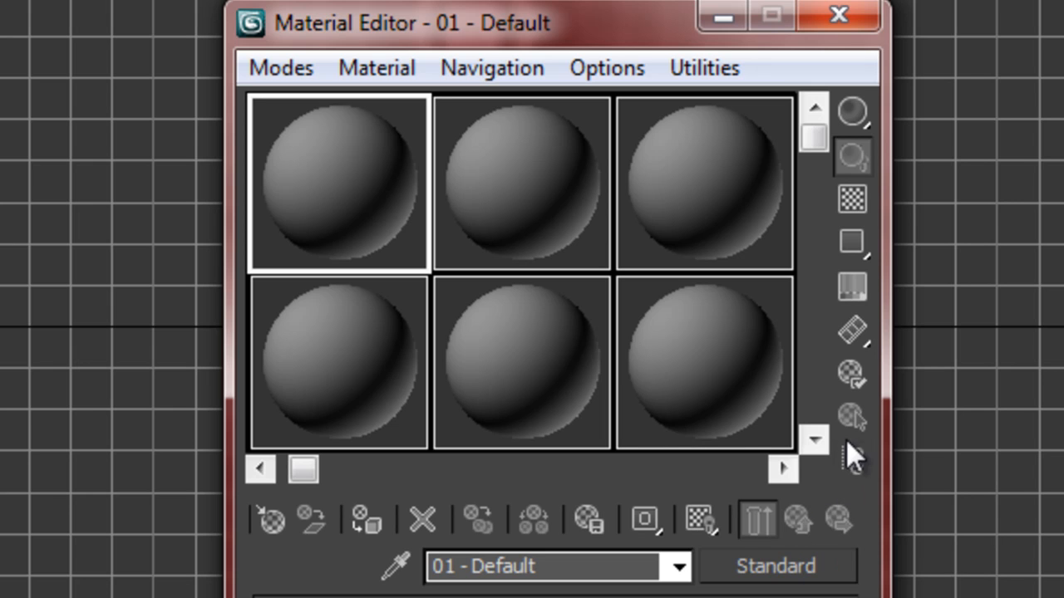
click(848, 108)
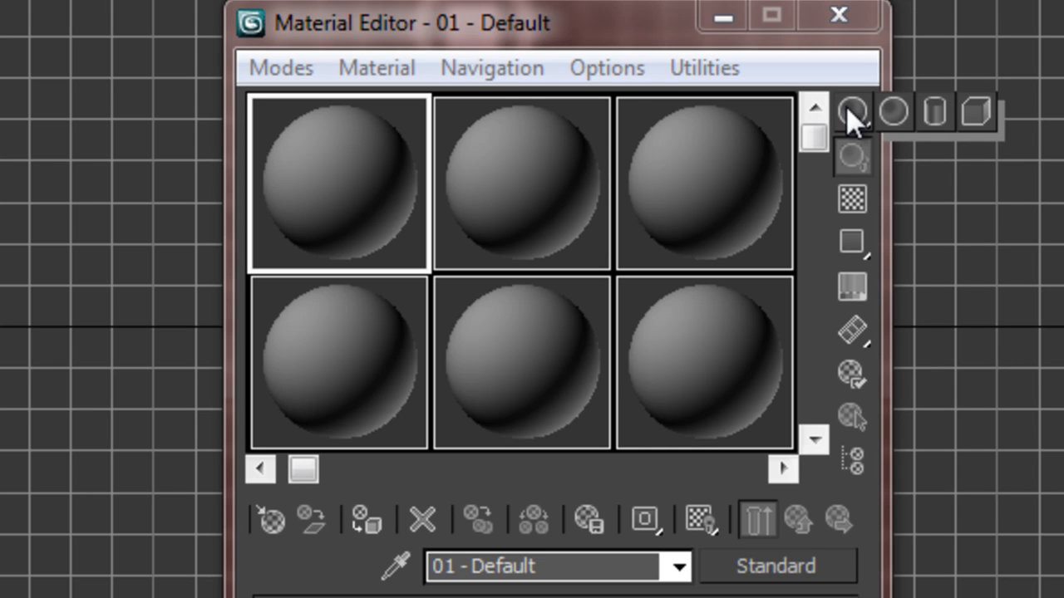
click(931, 113)
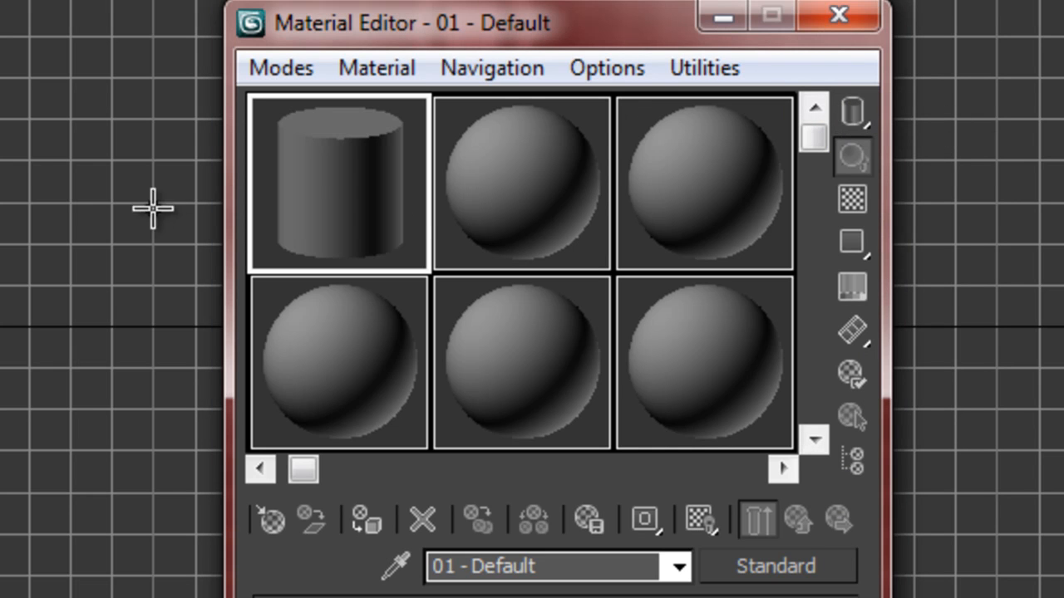
click(525, 162)
click(351, 197)
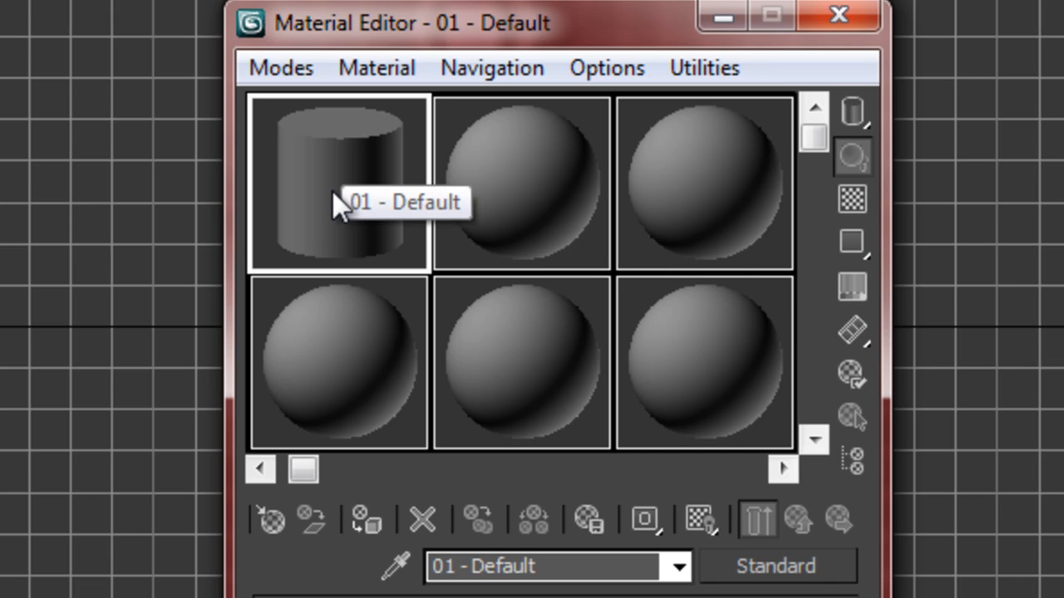
drag(851, 112, 975, 113)
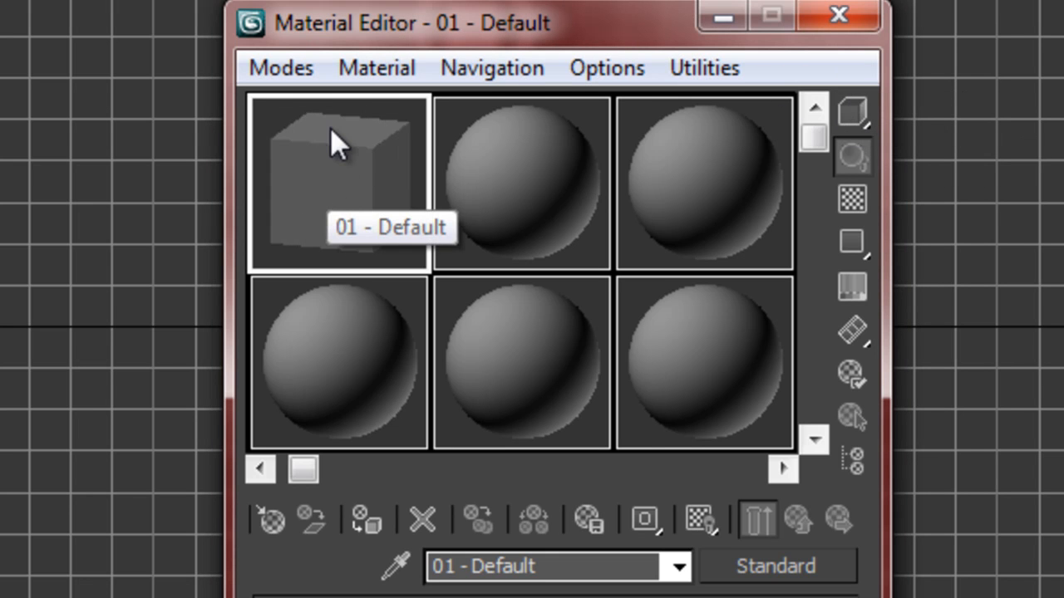
drag(857, 103, 895, 108)
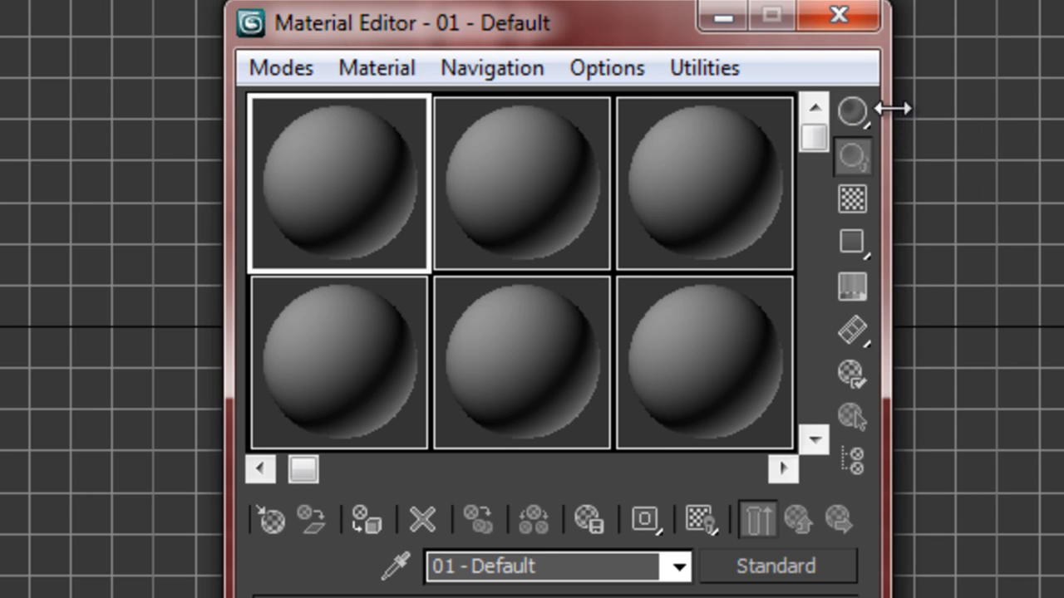
Step: Turn the checkered background of the first sample slot on and off again
click(847, 208)
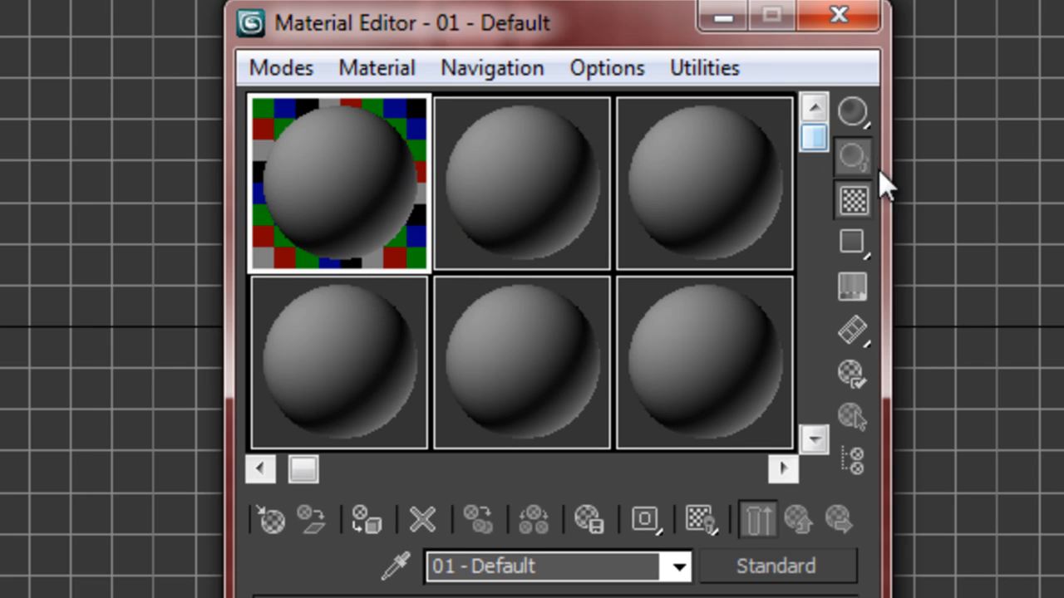
click(844, 199)
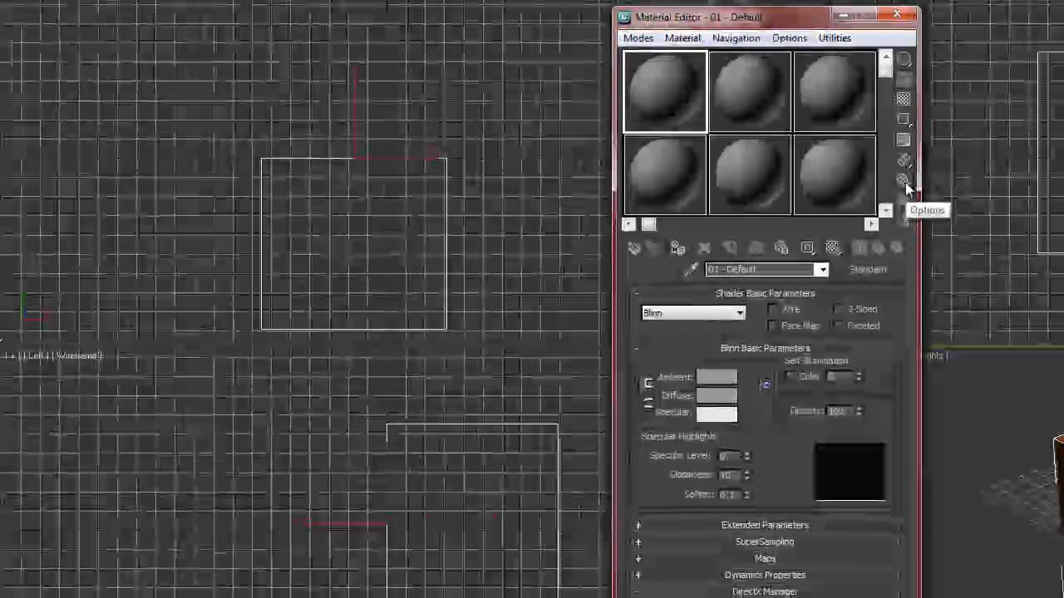
Step: Set the Material Editor's sample slot layout to 6 X 4 in its options
click(905, 182)
drag(186, 98, 498, 38)
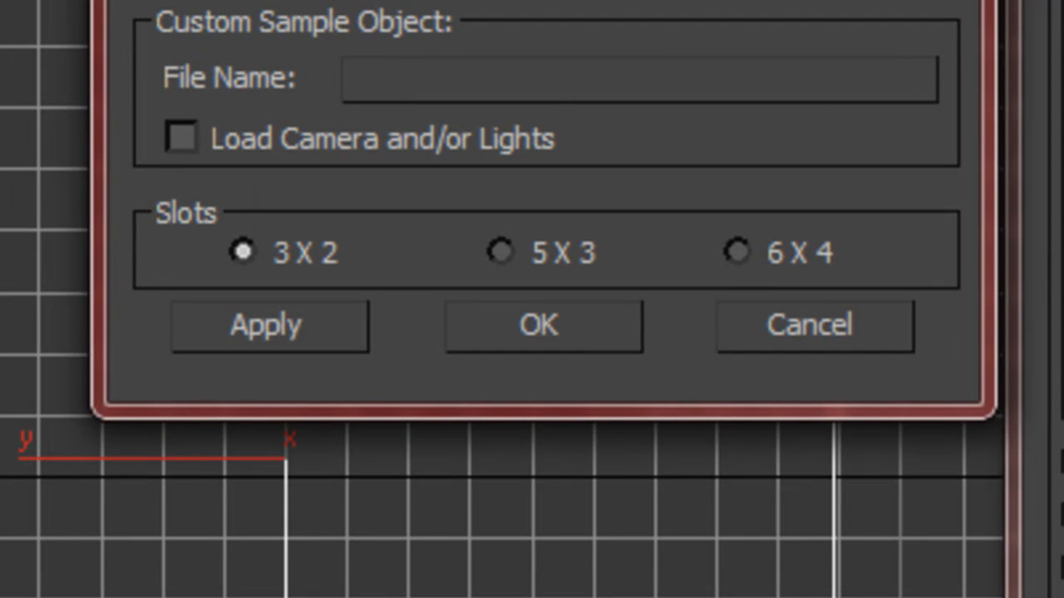
click(741, 262)
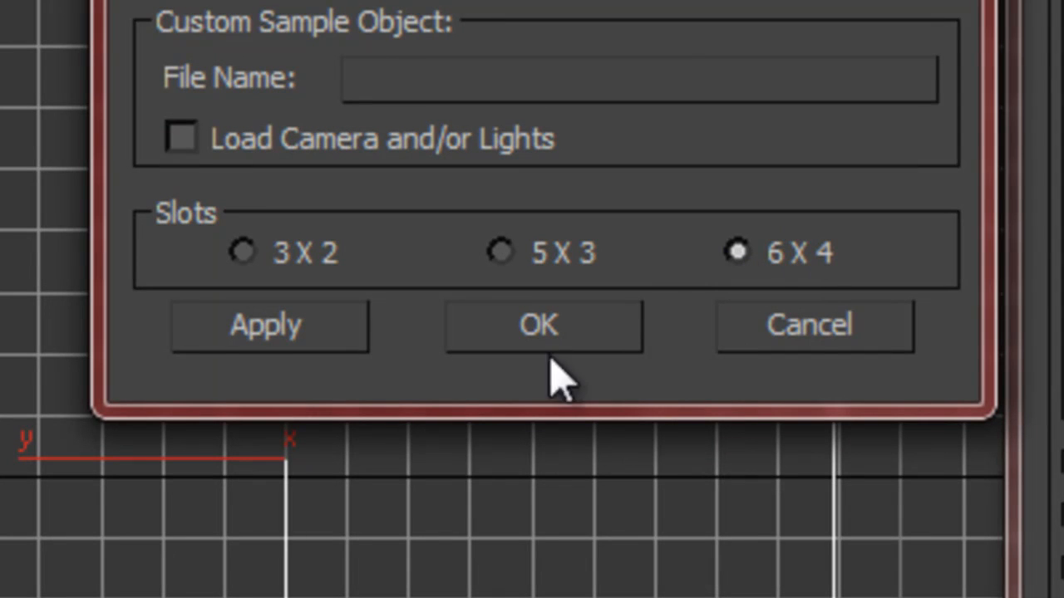
click(264, 332)
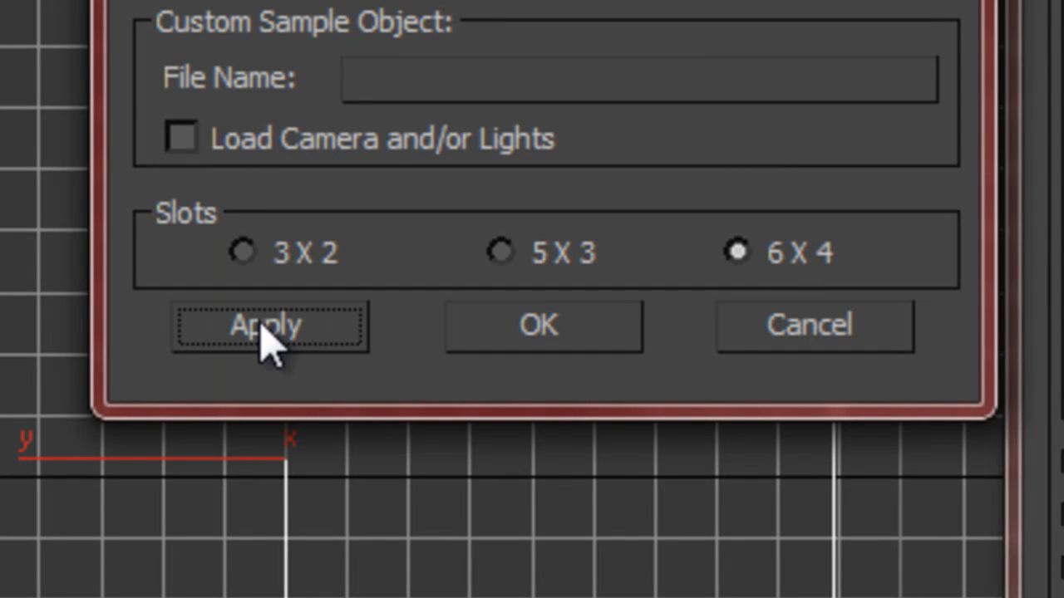
click(307, 324)
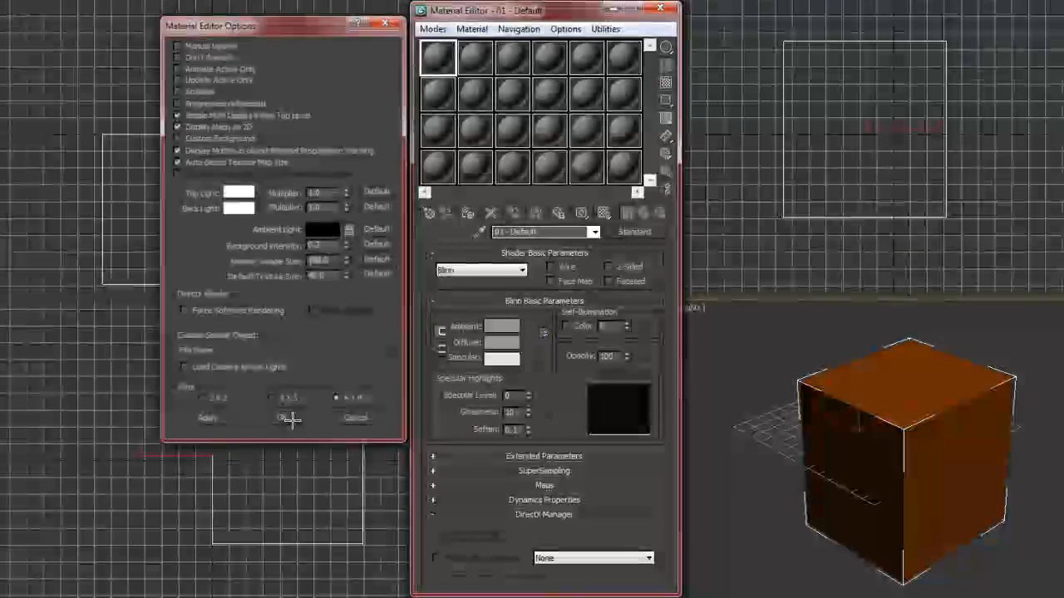
click(456, 355)
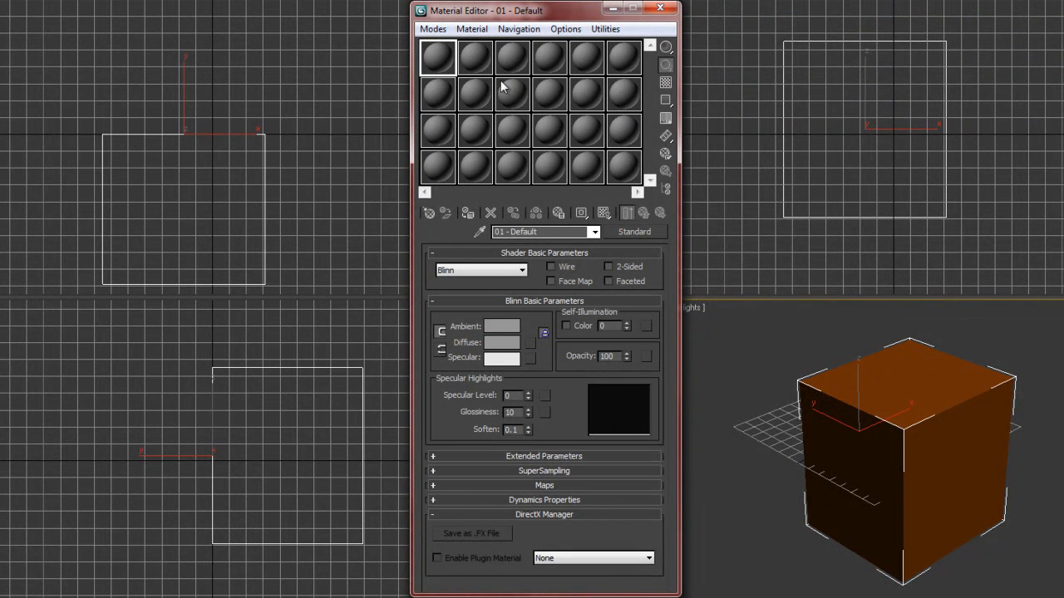
Step: Restore the sample slot layout to 3 X 2 in the Material Editor options
click(663, 154)
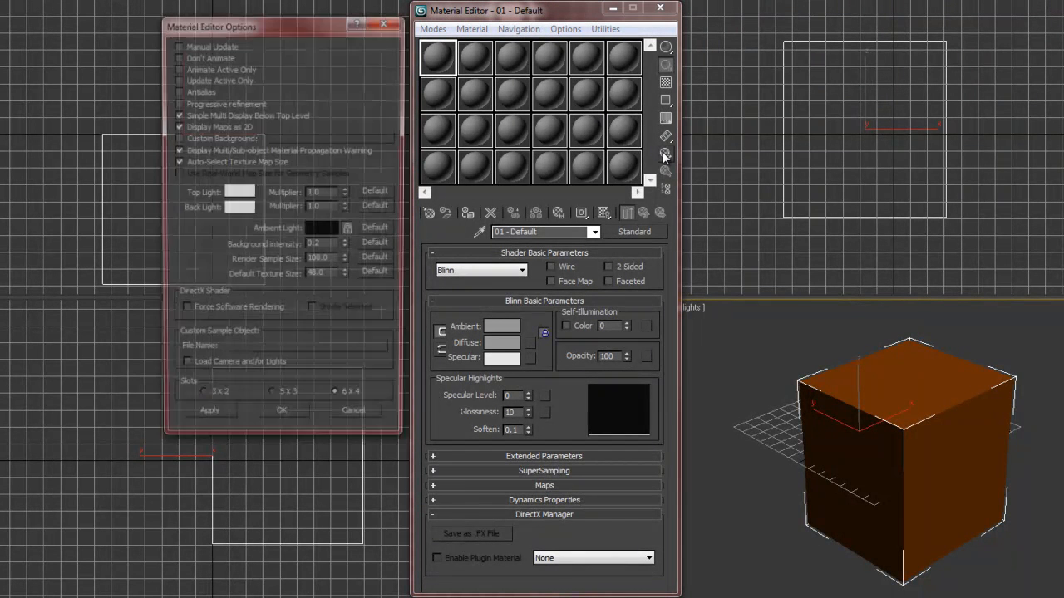
click(202, 399)
click(281, 418)
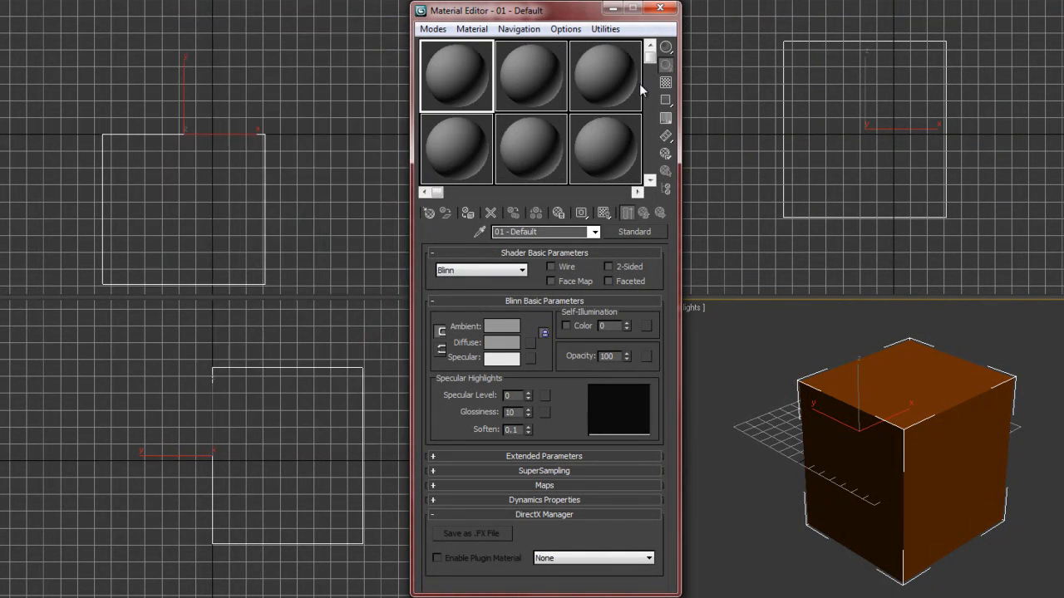
Step: Look through the sample slots, selecting several in turn to examine each material's name and parameters
mouse_move(651, 58)
mouse_down()
mouse_move(649, 173)
mouse_move(653, 51)
mouse_up()
drag(437, 192, 640, 192)
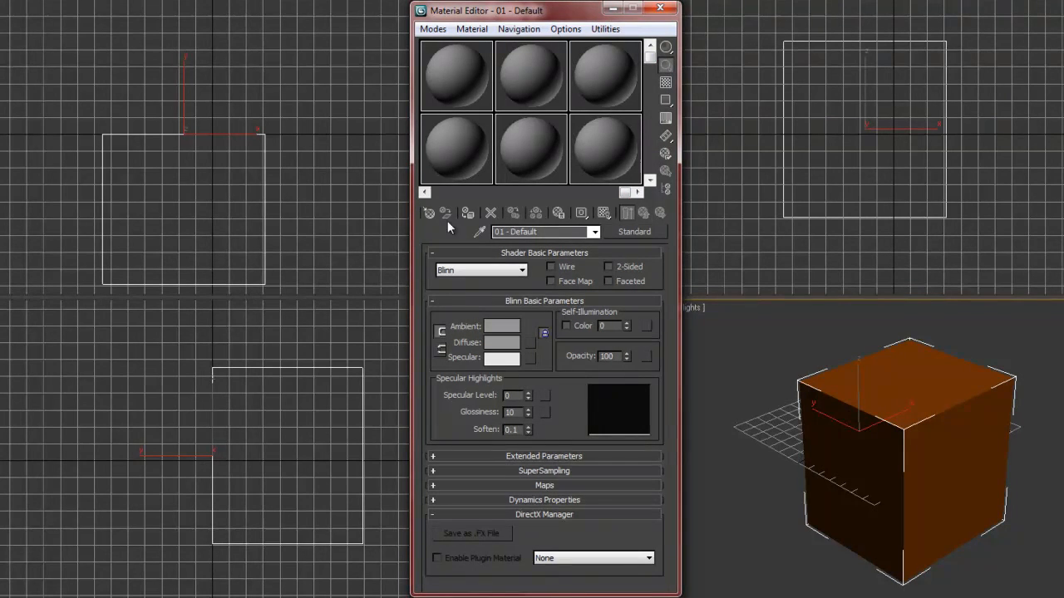
click(625, 215)
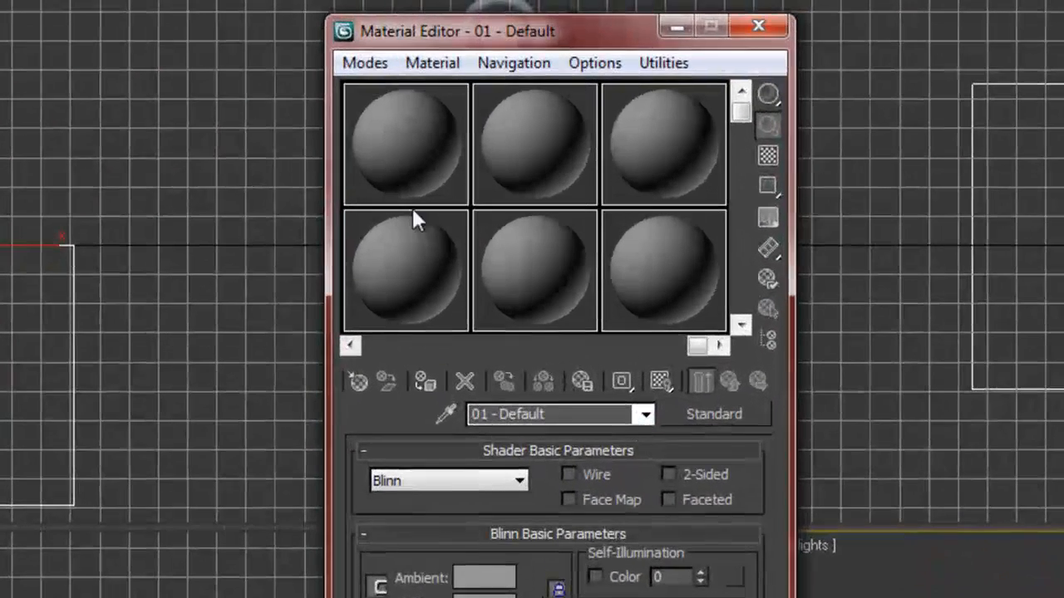
click(402, 149)
click(534, 135)
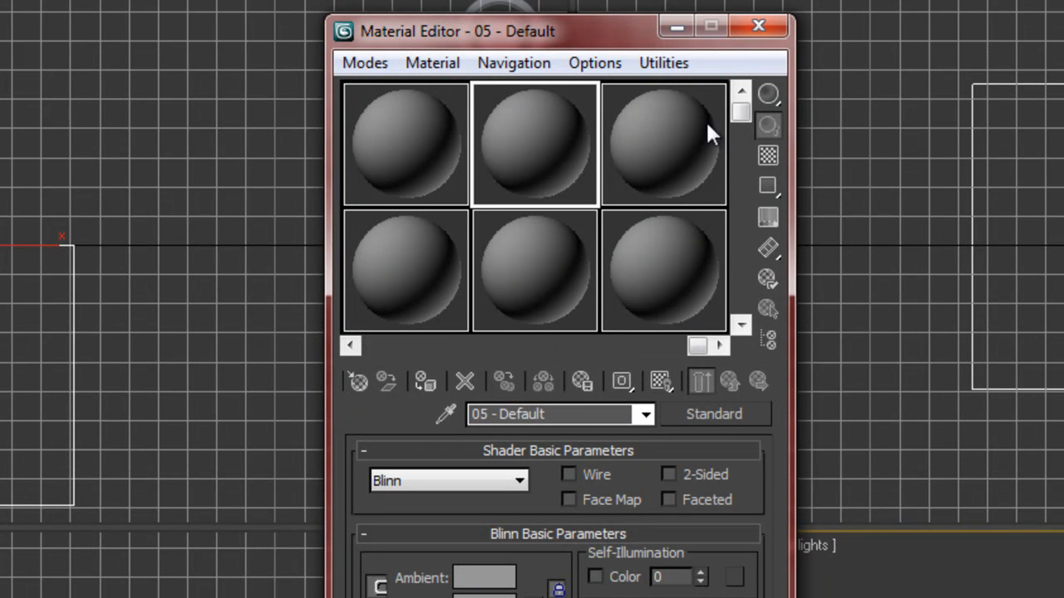
click(657, 145)
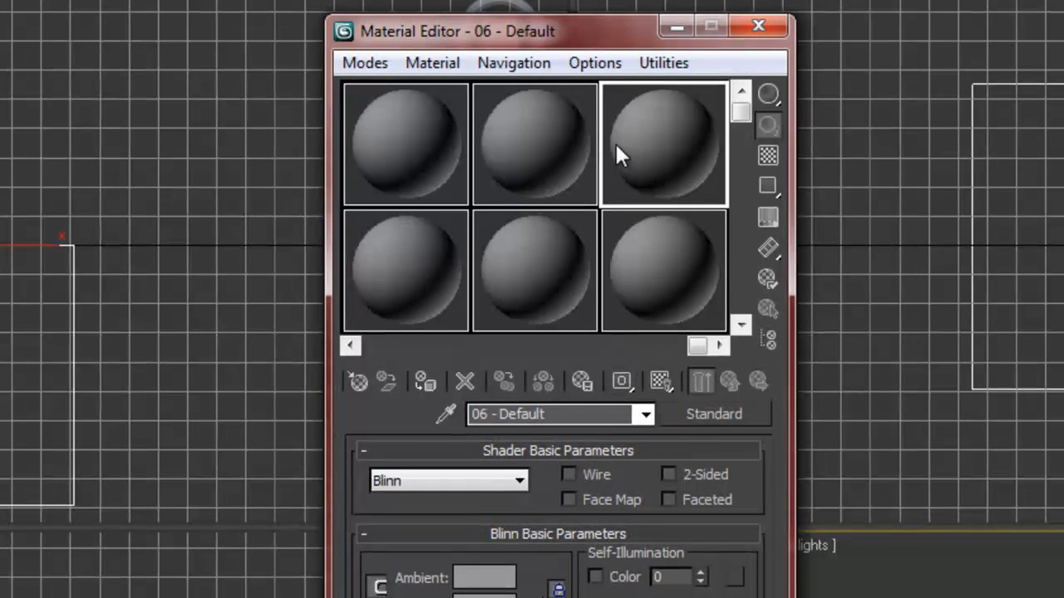
click(419, 144)
drag(700, 347, 398, 359)
click(396, 123)
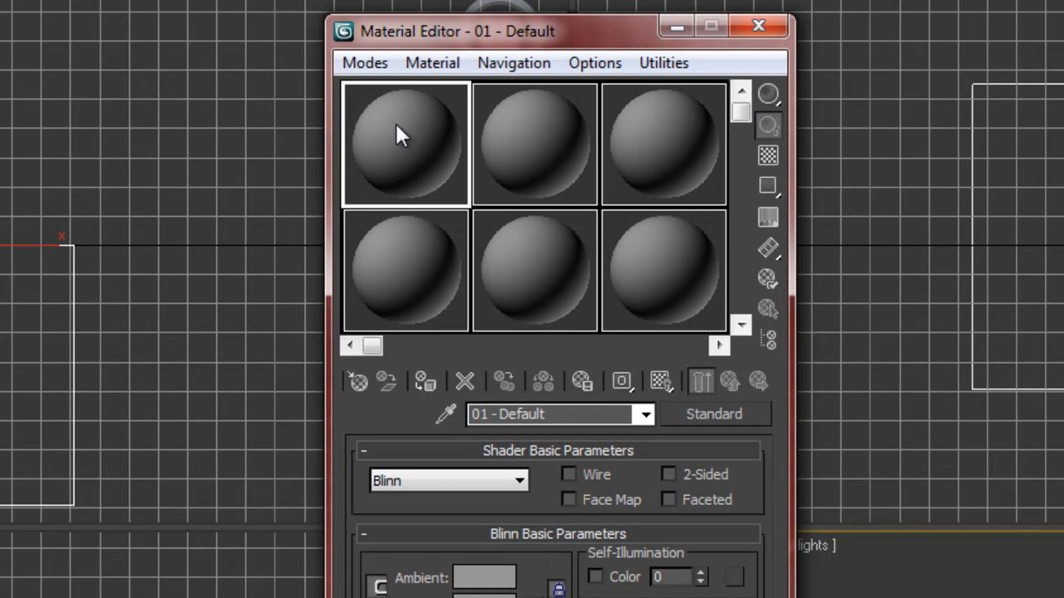
click(580, 414)
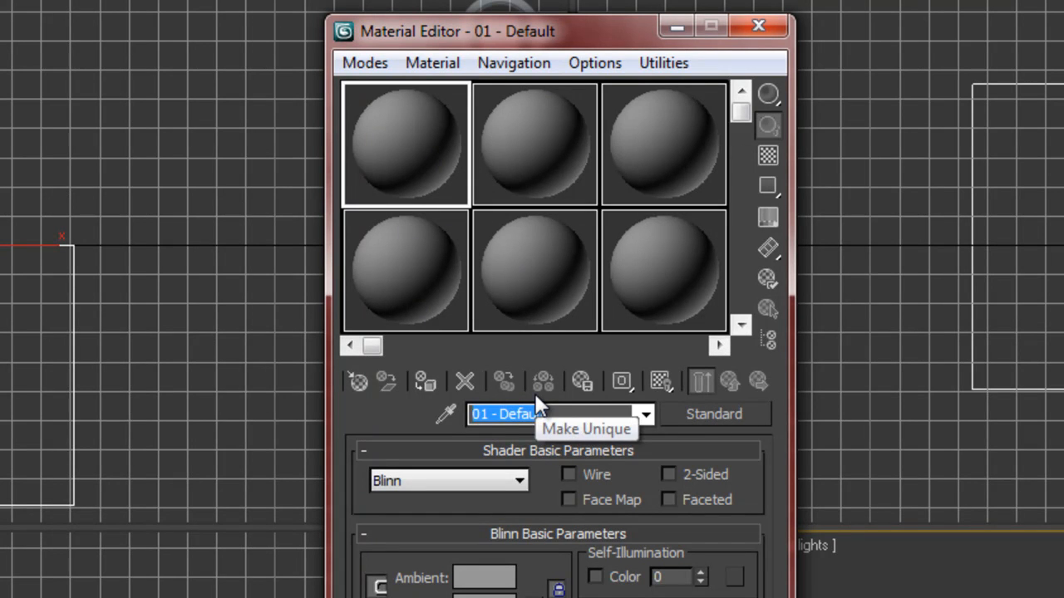
click(502, 141)
click(630, 149)
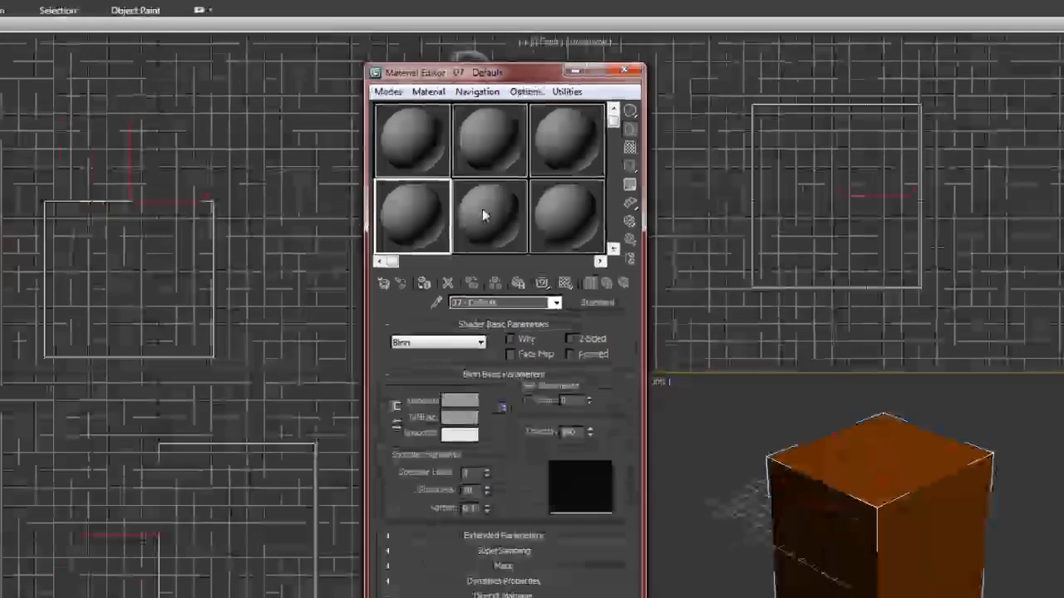
Step: Open the material type browser for the 08 - Default slot and look through its Scene Materials and Sample Slots groups
click(482, 209)
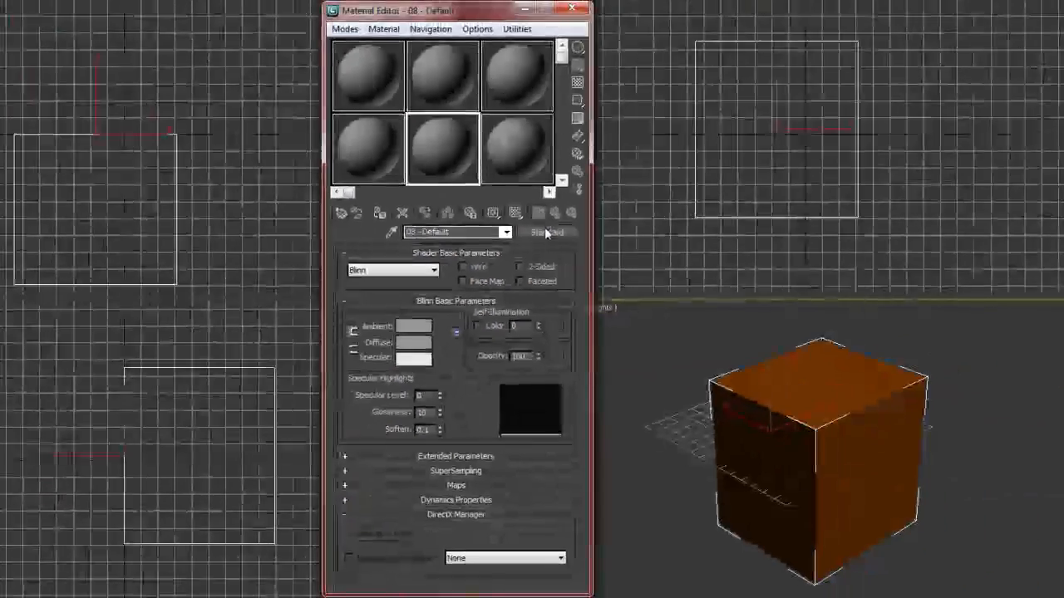
click(793, 214)
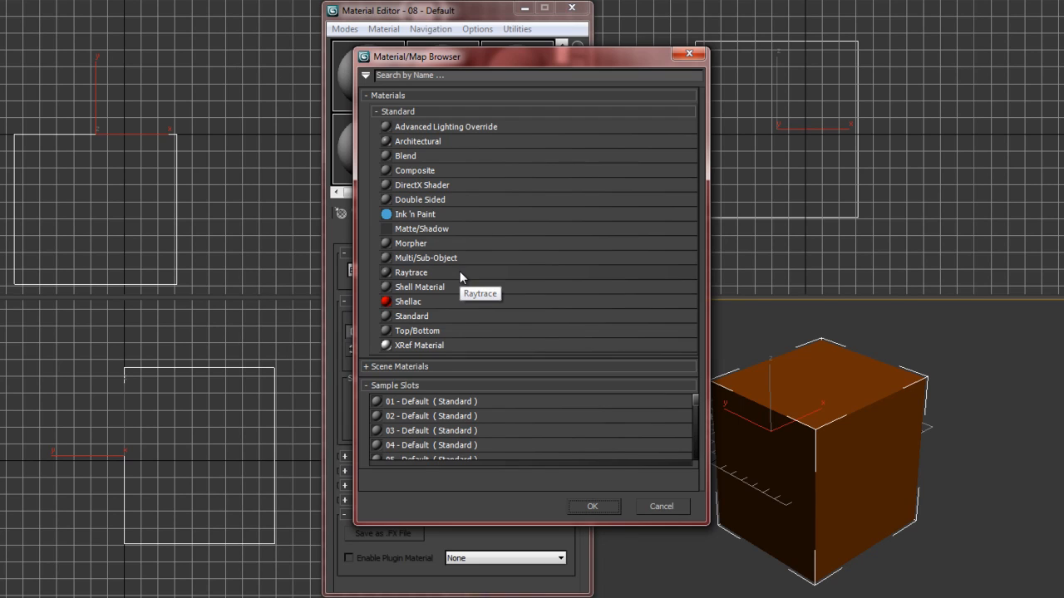
click(366, 367)
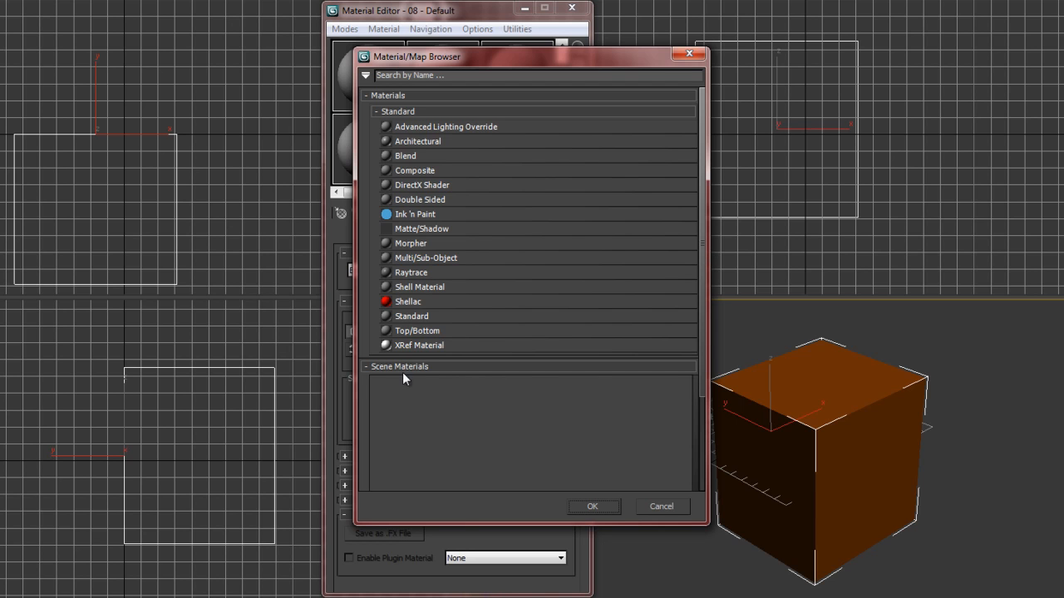
click(365, 367)
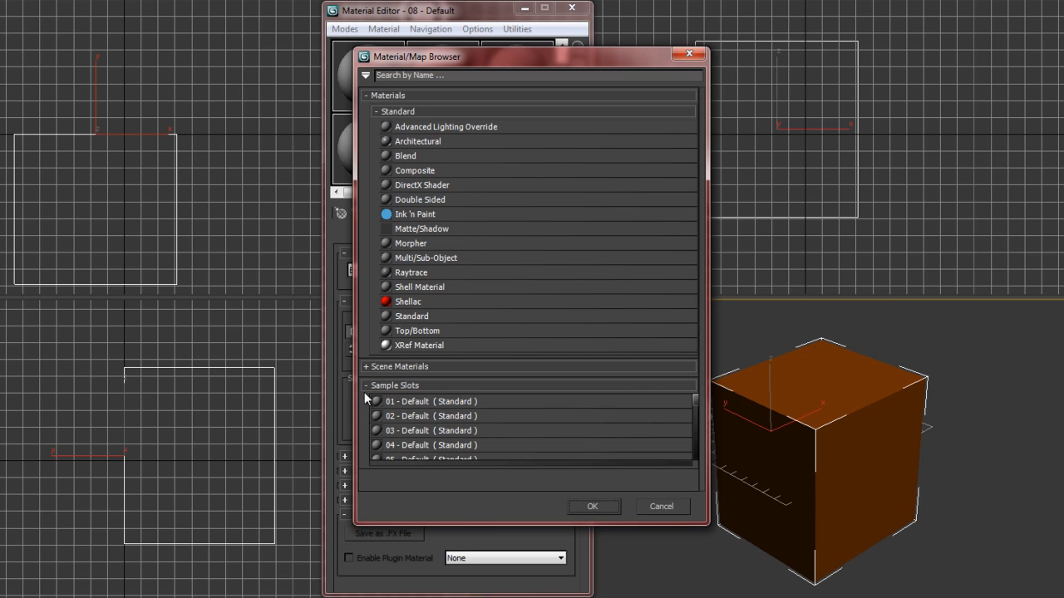
mouse_move(697, 400)
mouse_down()
mouse_move(696, 462)
mouse_move(701, 401)
mouse_up()
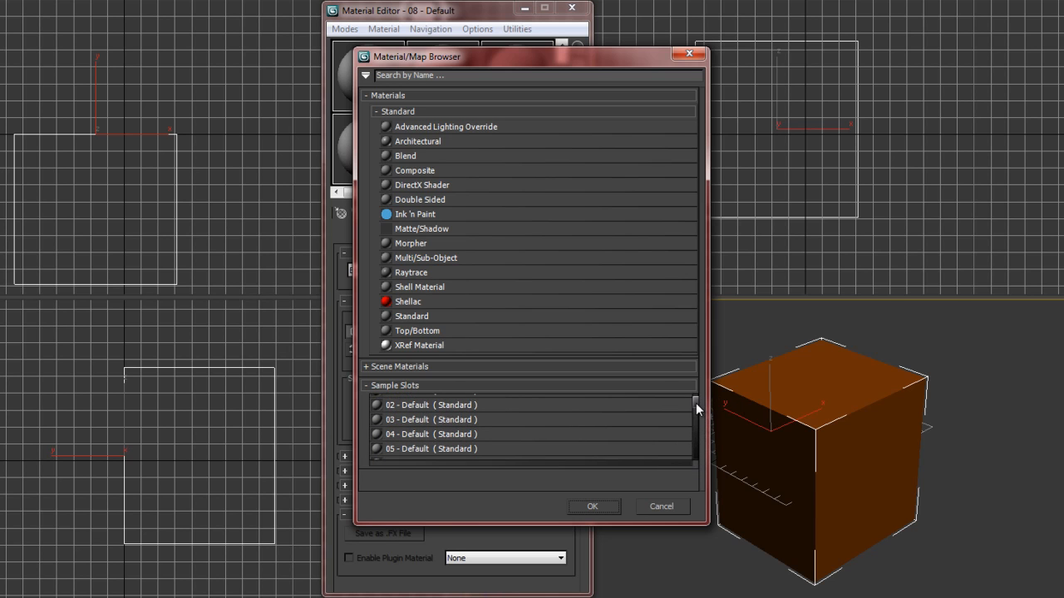
drag(697, 405, 695, 395)
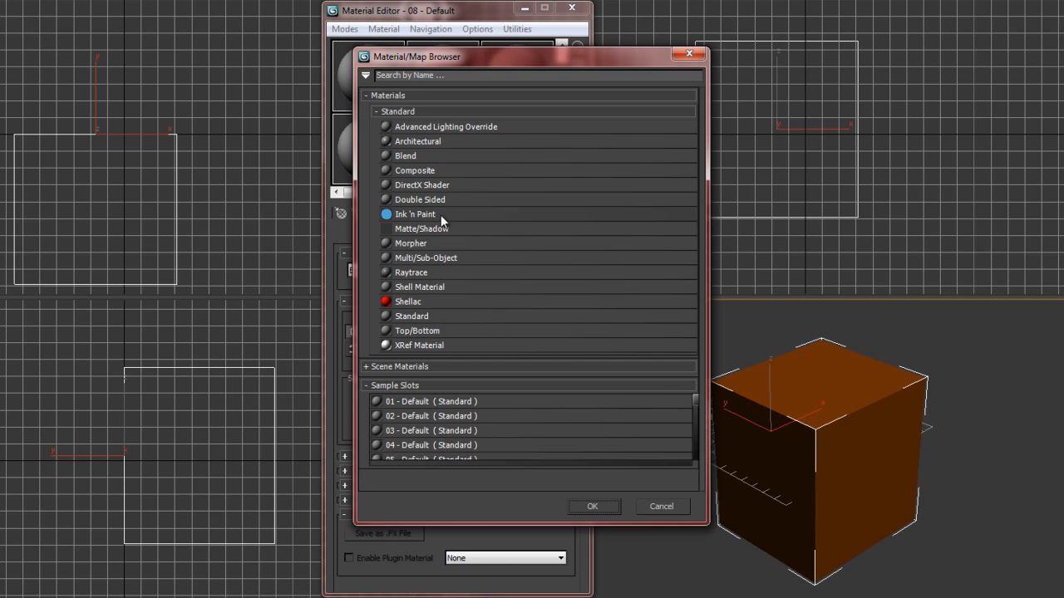
Step: Change the 08 - Default material's type to Architectural and apply the Plastic template
double_click(388, 143)
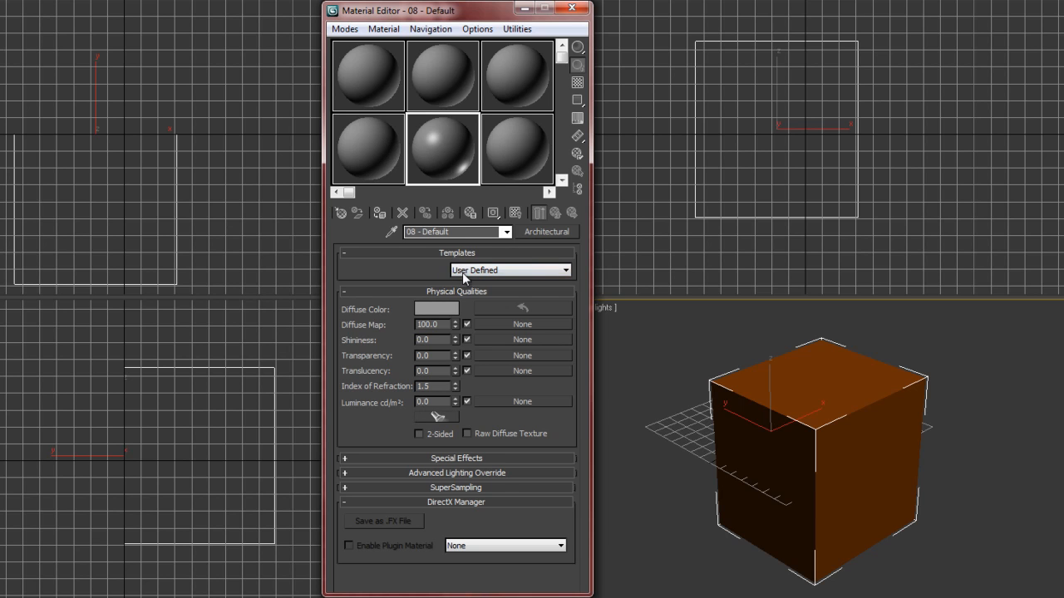
click(565, 271)
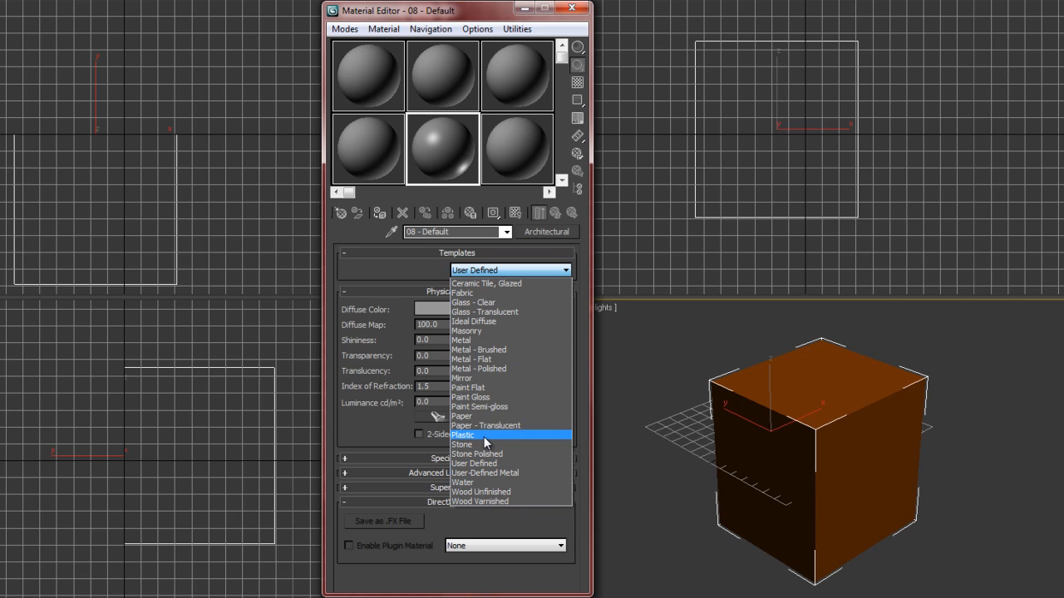
click(472, 436)
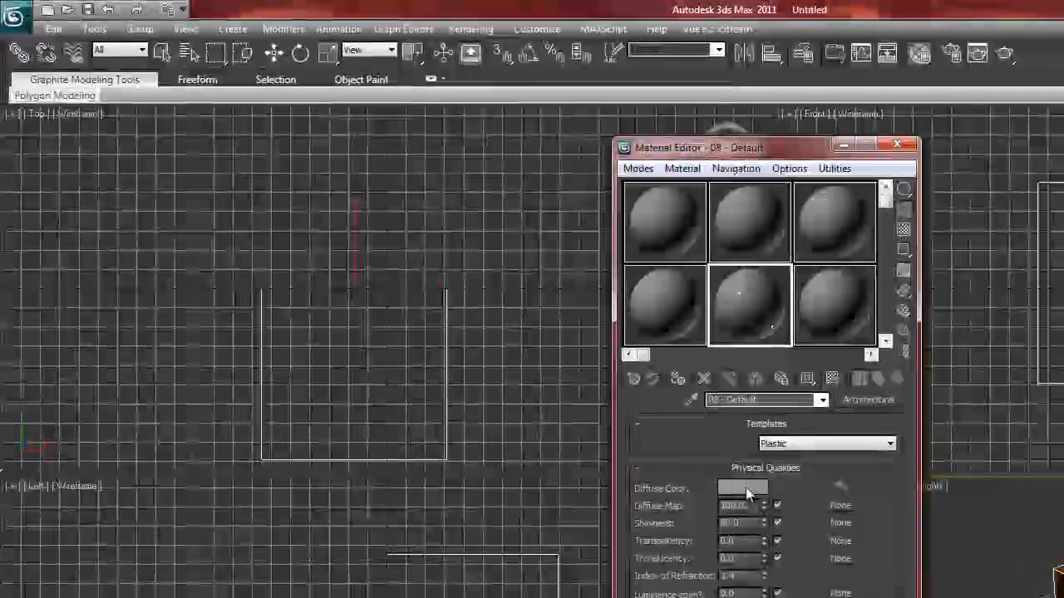
Step: Set the plastic material's diffuse color to a saturated blue, about RGB 27, 27, 209
click(651, 428)
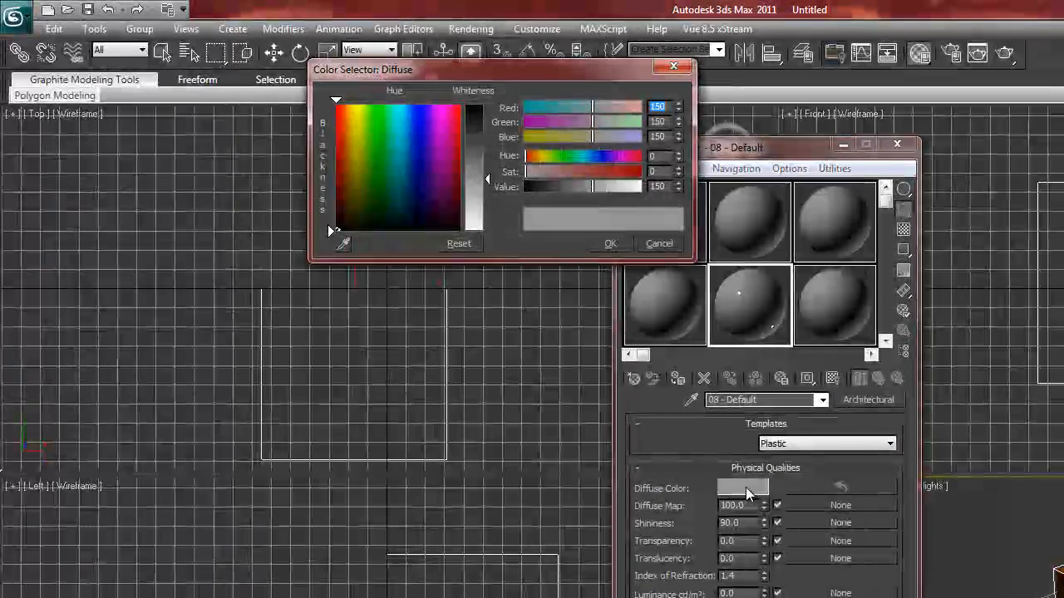
click(419, 132)
drag(487, 179, 490, 124)
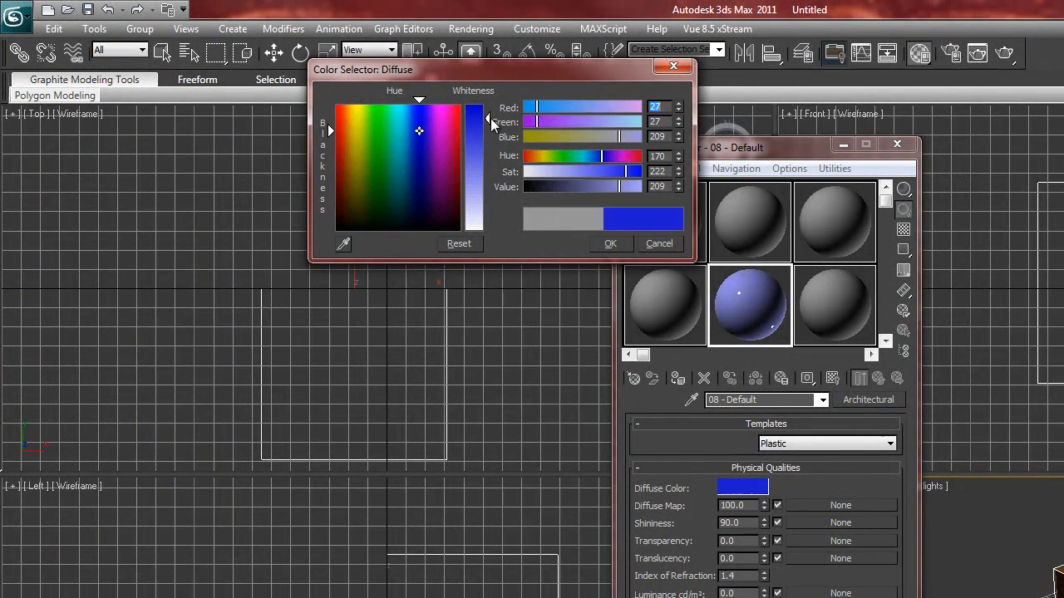
click(615, 242)
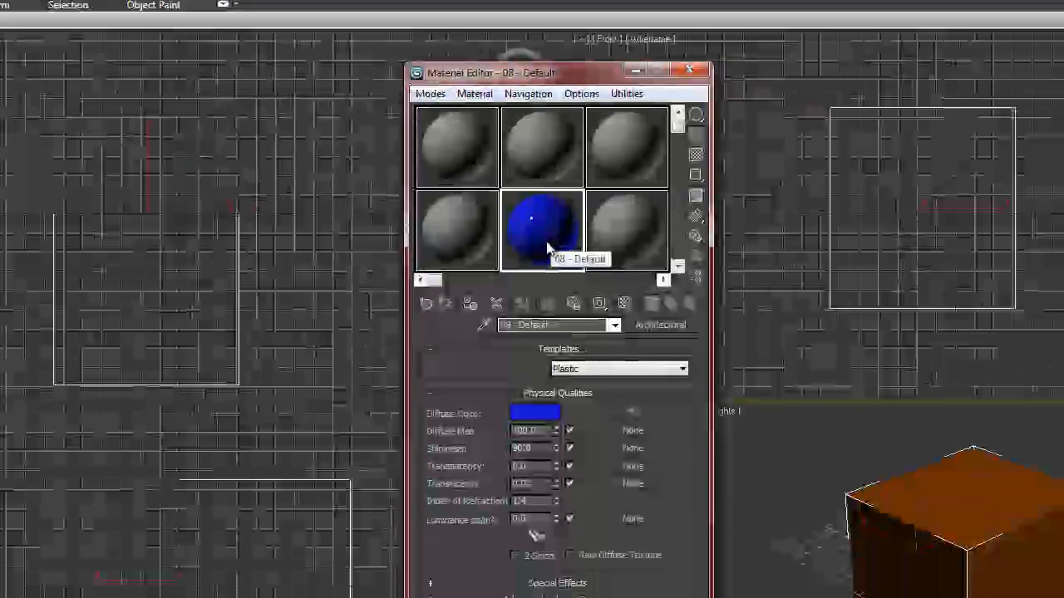
Step: Assign the blue plastic material to the box, render the Perspective view, and close the render
drag(318, 146, 747, 453)
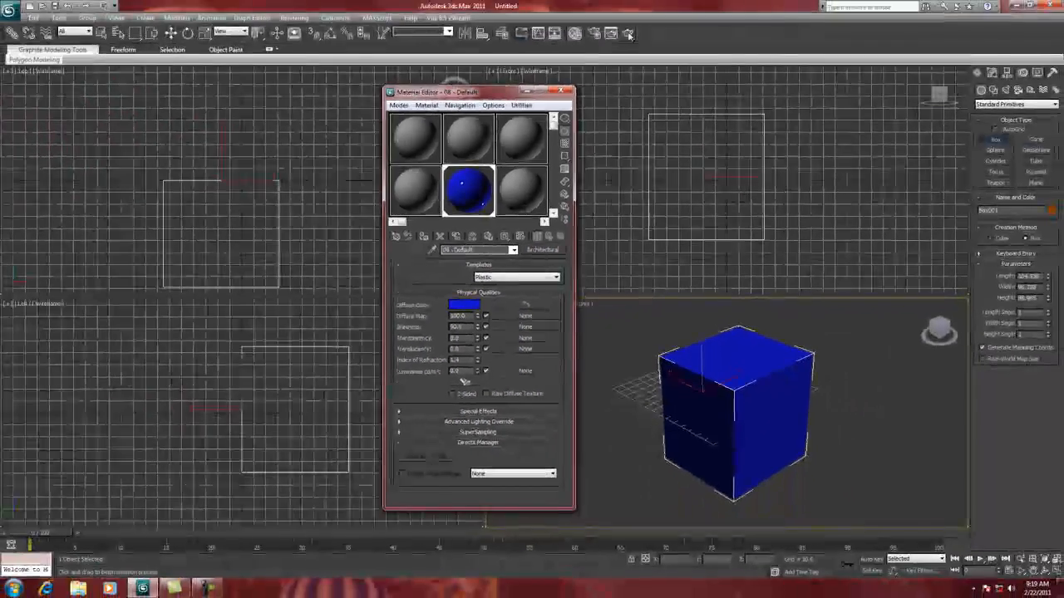
click(629, 34)
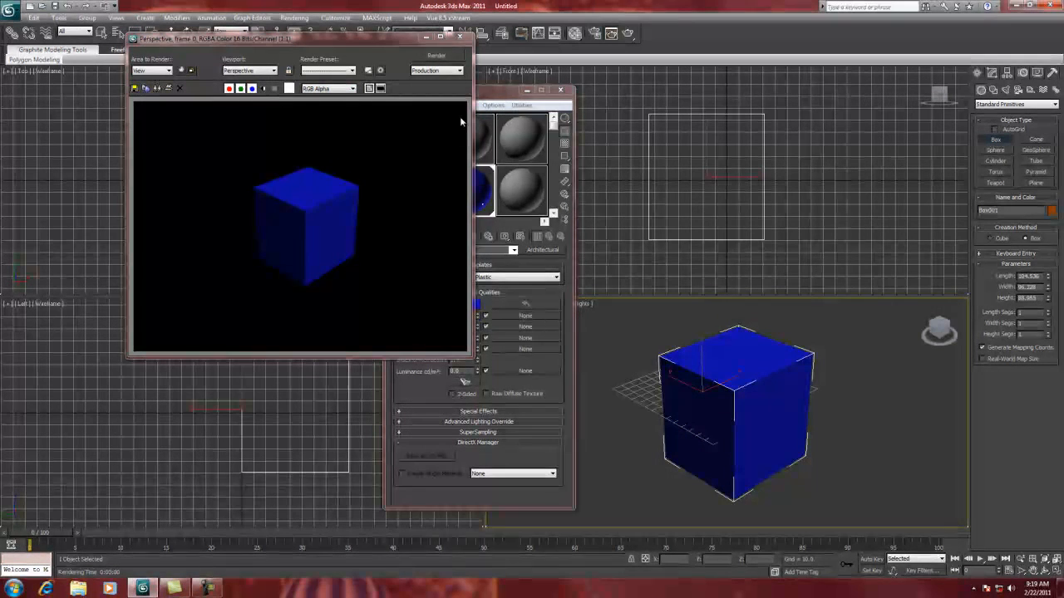
click(459, 38)
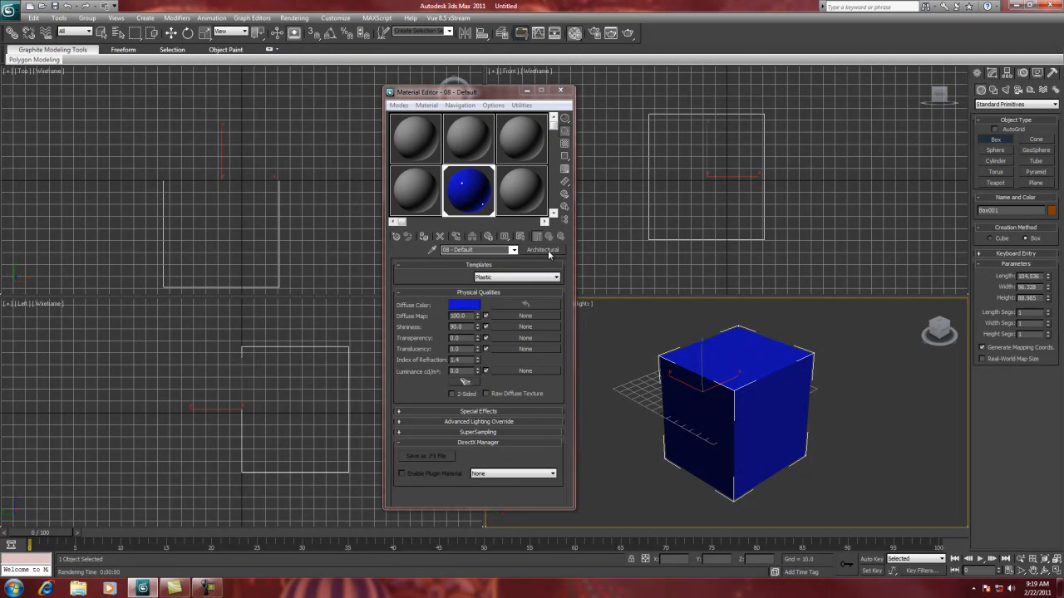
Step: Turn on Wire for the 01 - Default material, apply it to the box, and render the Perspective view
click(417, 143)
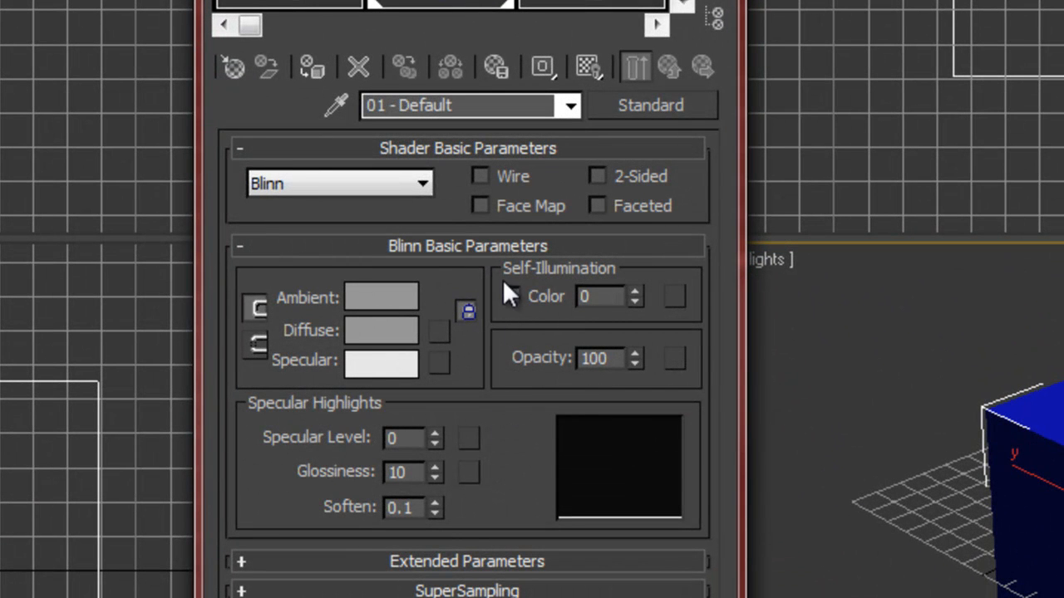
click(480, 177)
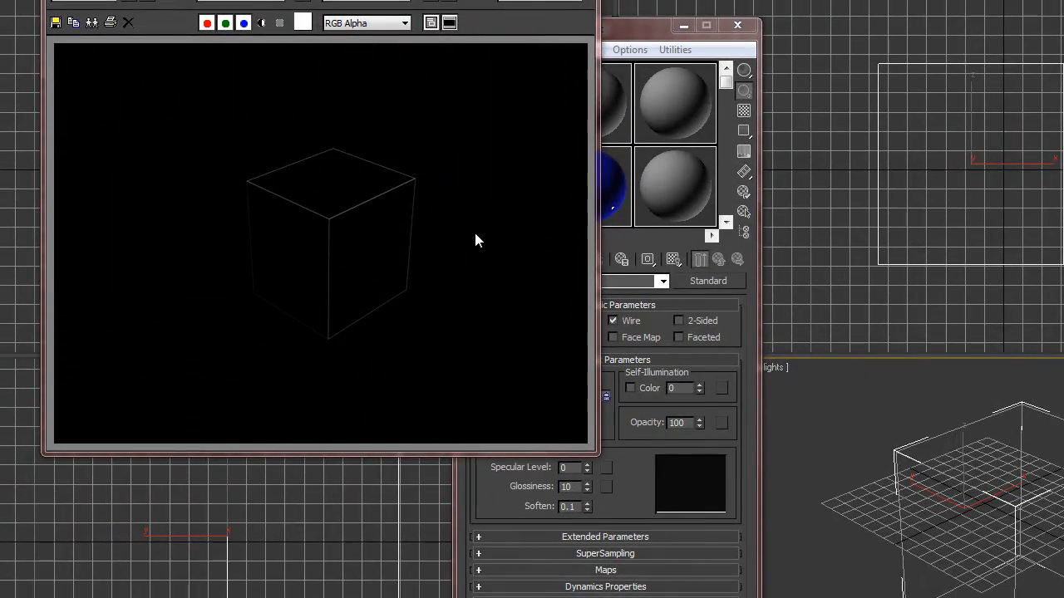
key(alt+F4)
Step: Set the box's length, width and height segments to 5 each and render the wireframe box
drag(662, 31, 473, 28)
key(w)
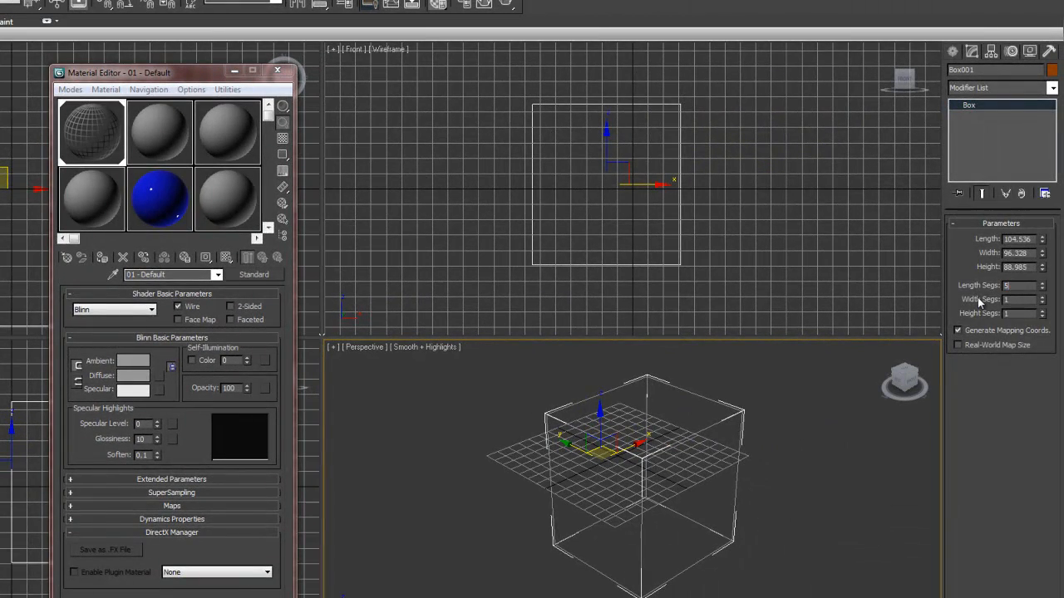
click(1023, 299)
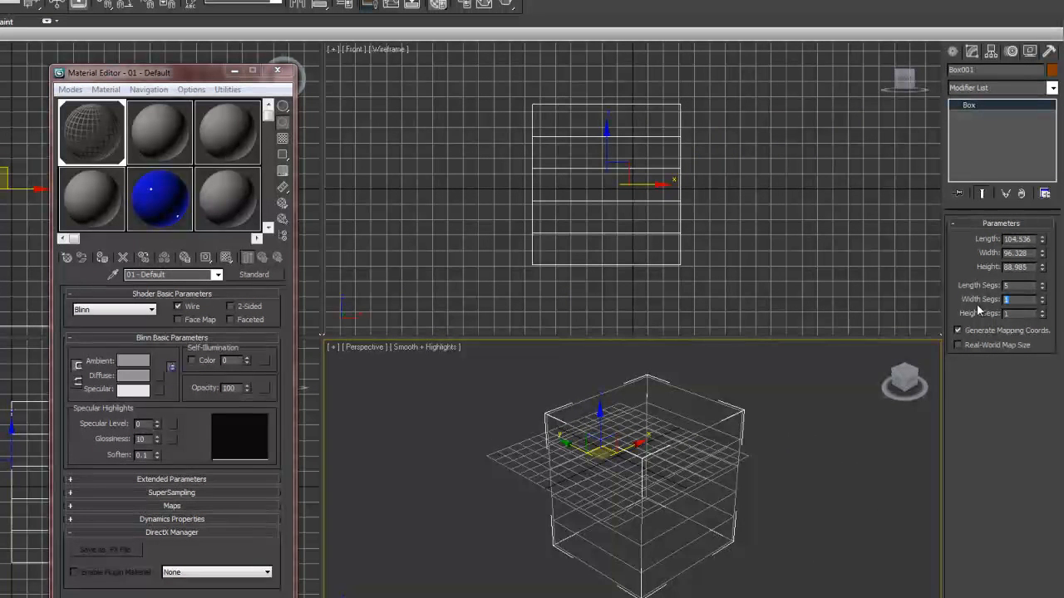
text(5)
key(Return)
click(1018, 313)
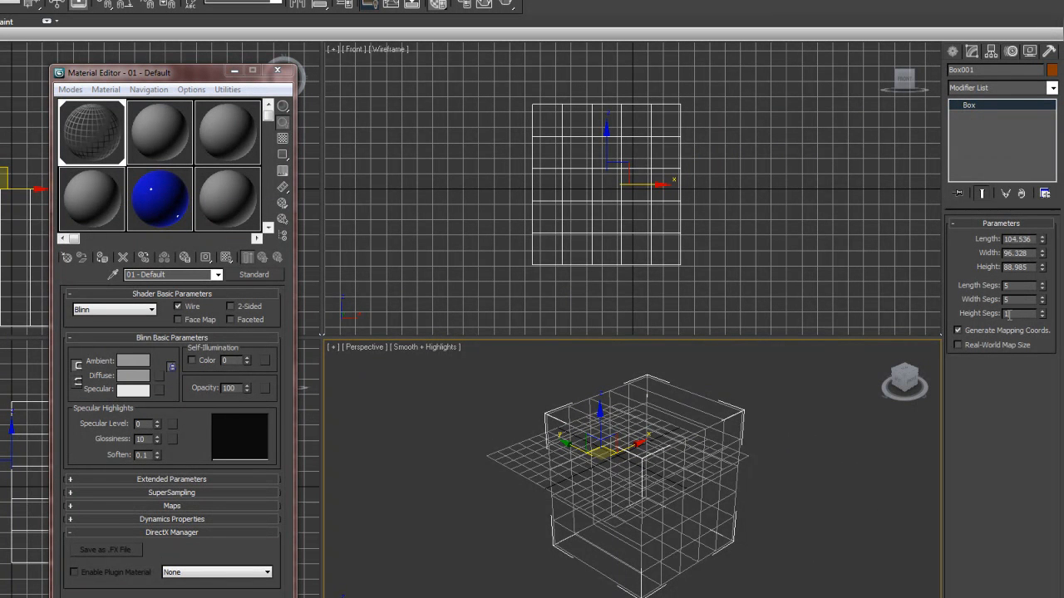
text(5)
key(Return)
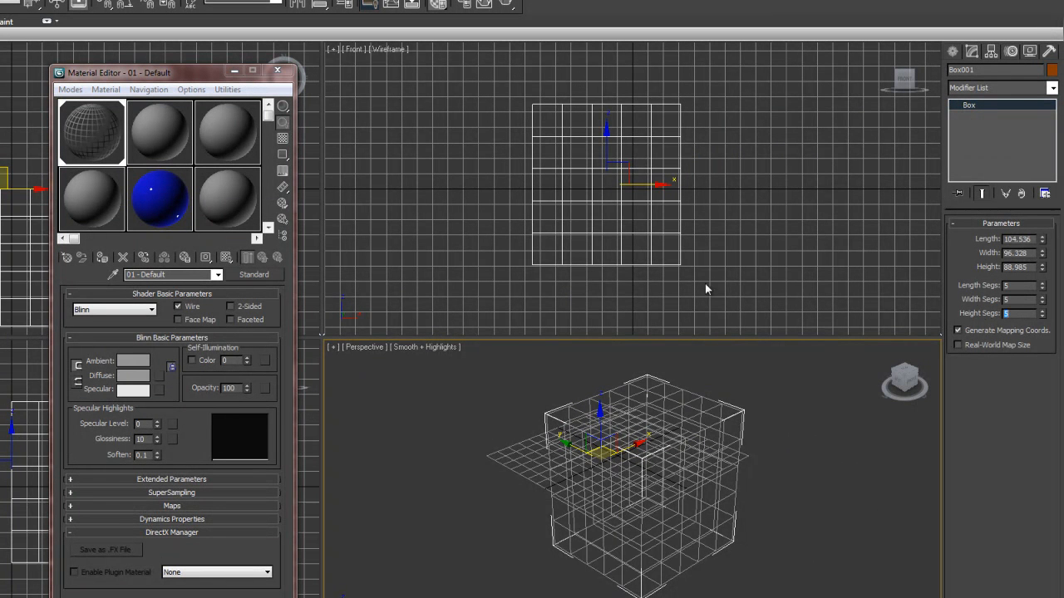
click(507, 4)
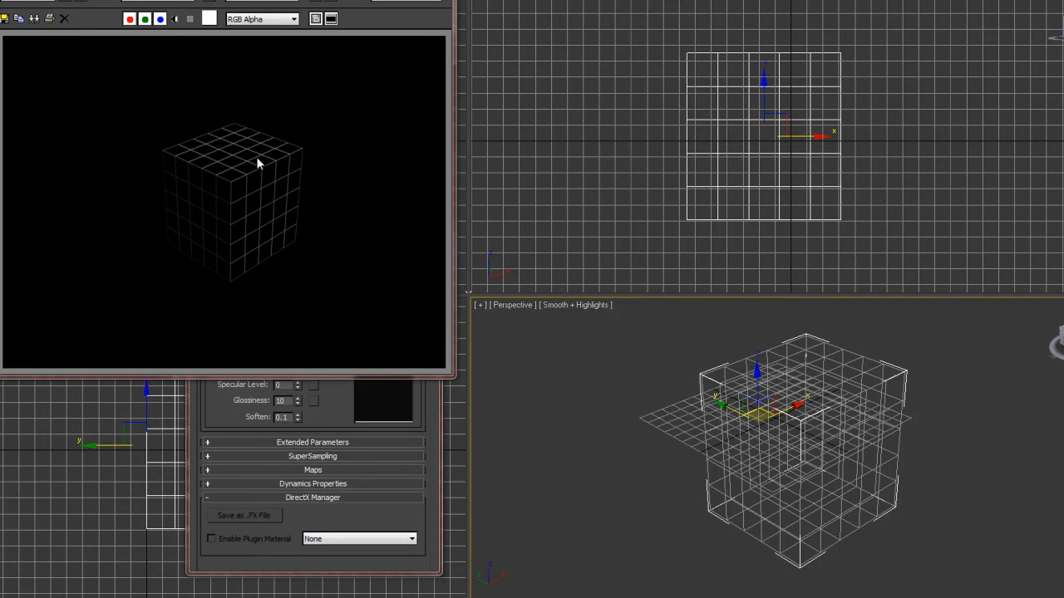
click(437, 0)
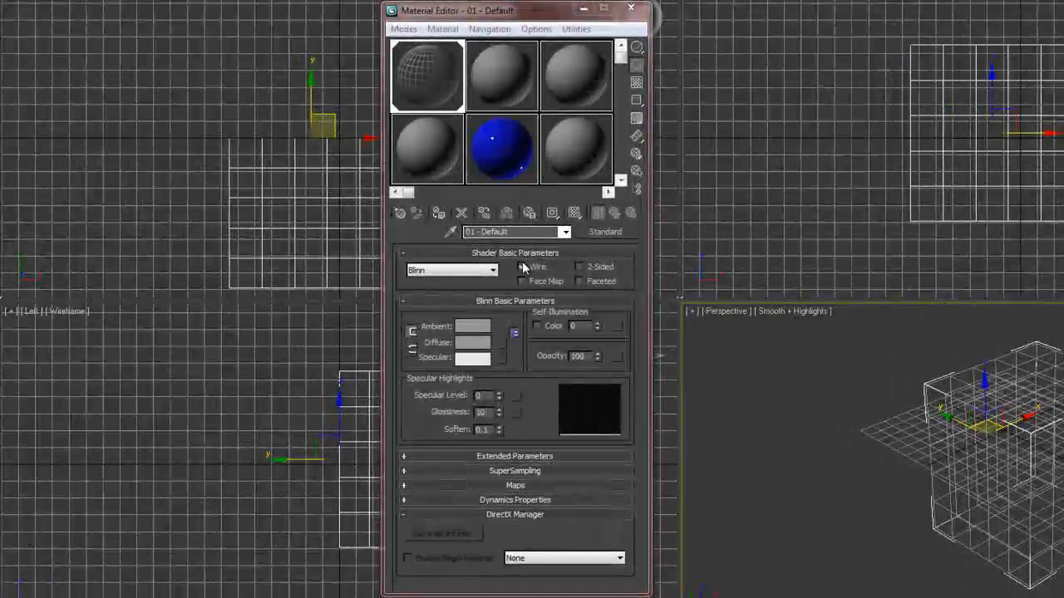
Step: Turn off Wire for the 01 - Default material, and switch Face Map on and off again
click(481, 266)
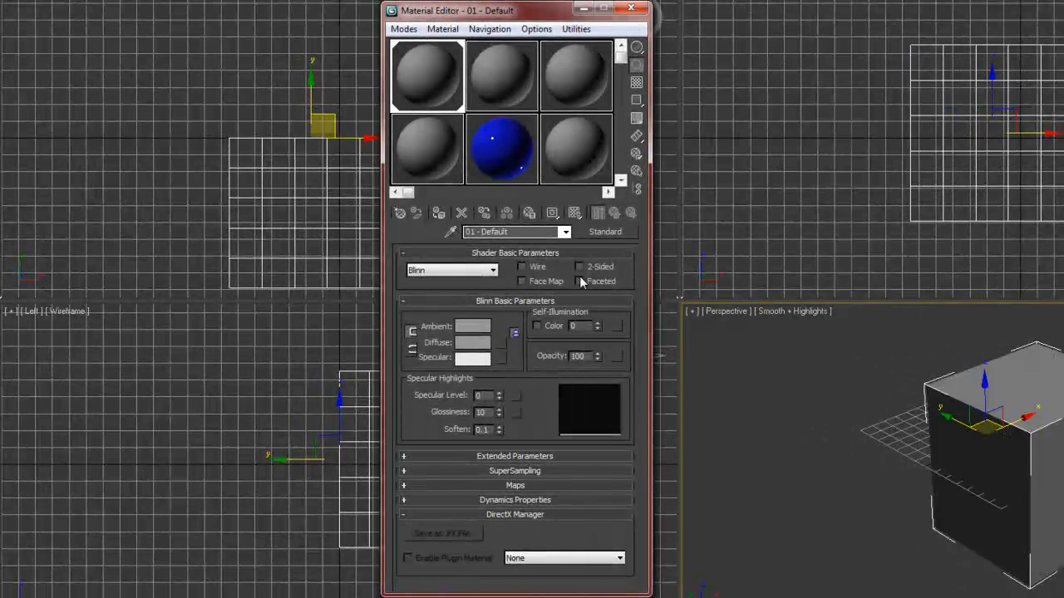
click(522, 281)
click(522, 281)
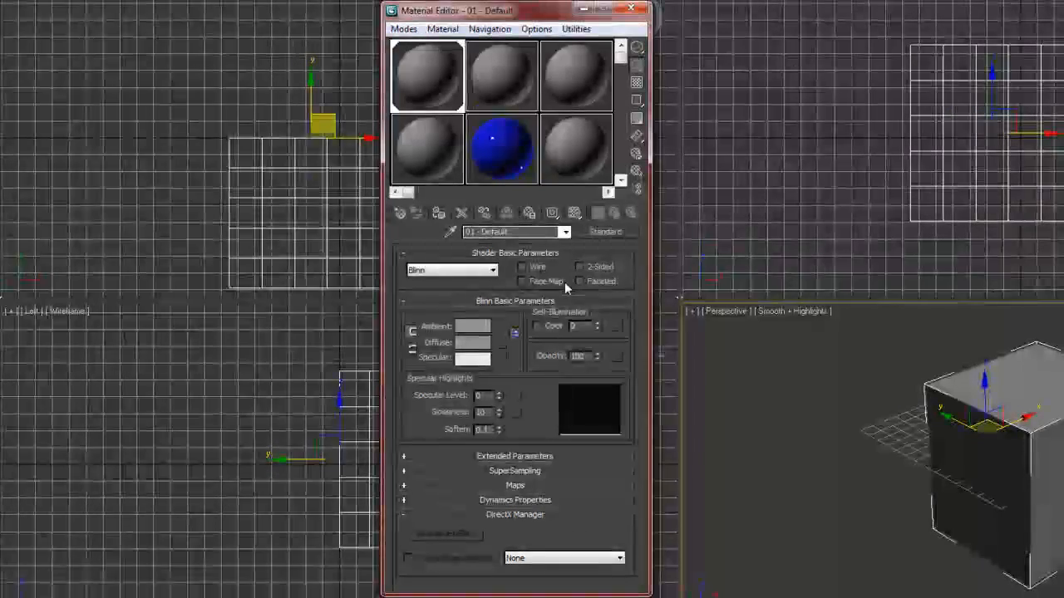
Step: Try the Anisotropic shader on the 01 - Default material, then restore the Blinn shader
click(492, 270)
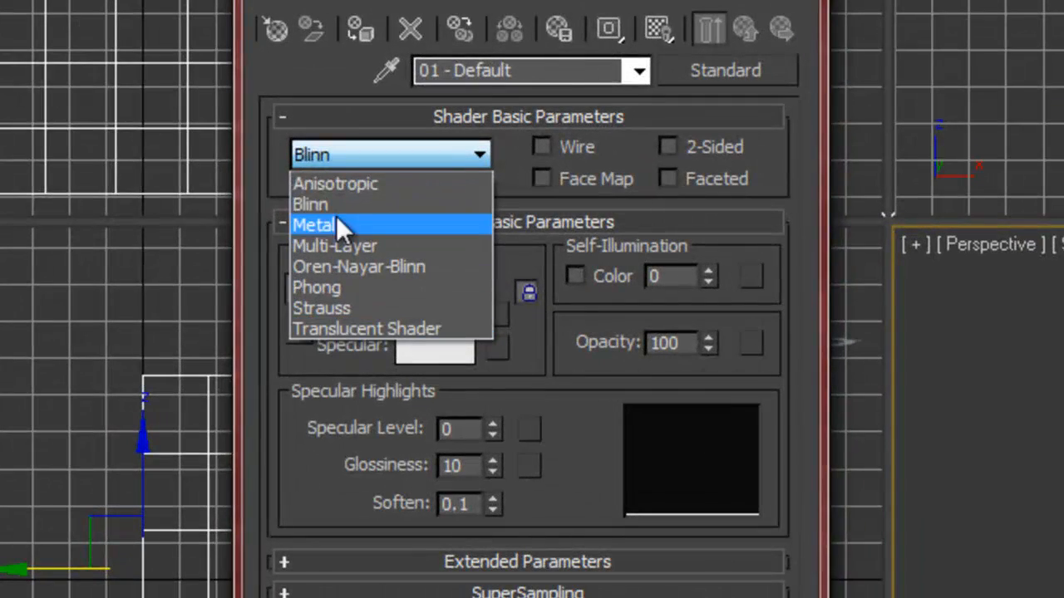
click(336, 184)
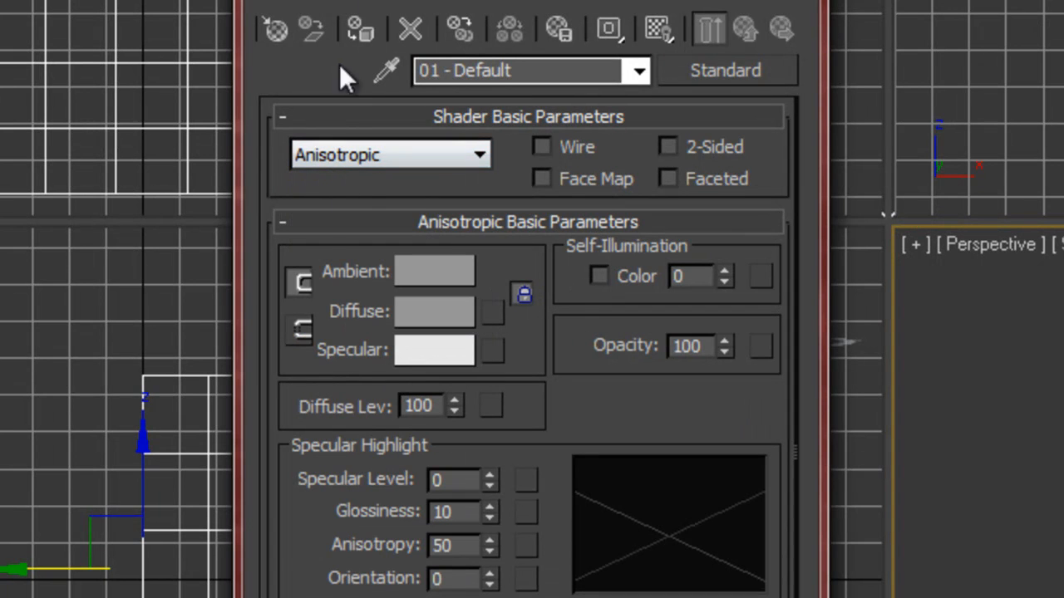
click(479, 155)
click(328, 207)
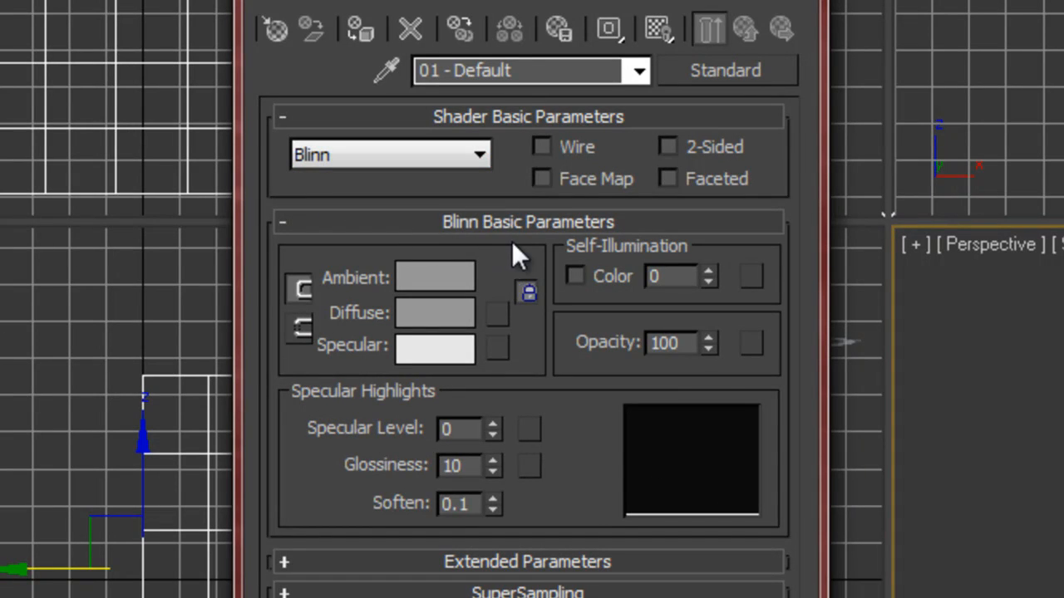
Step: Enable a self-illumination color for the 01 - Default material, set it to pure white, and render the box
click(576, 276)
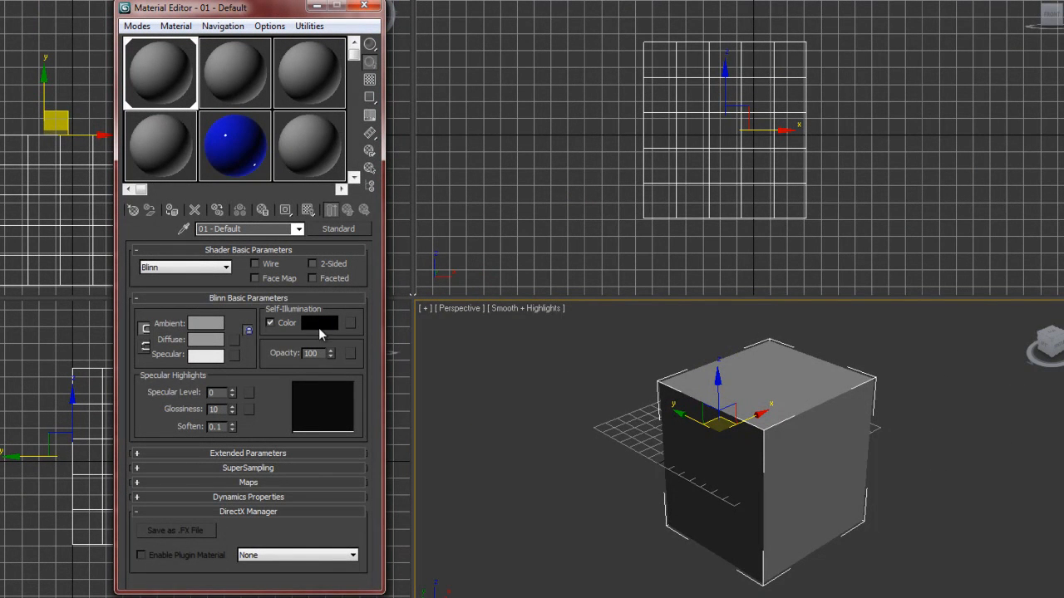
click(318, 323)
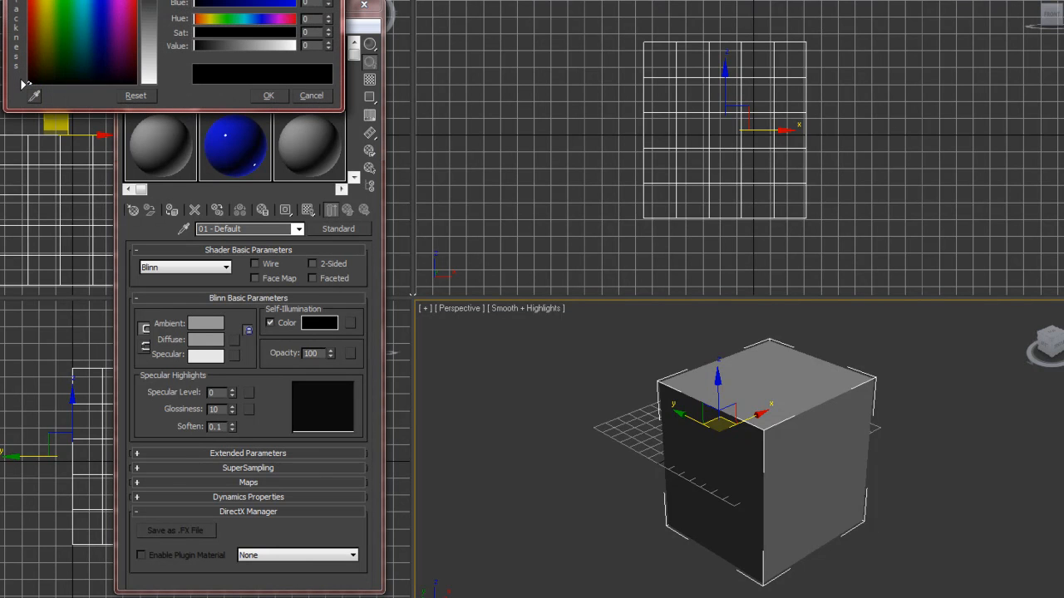
drag(24, 83, 23, 7)
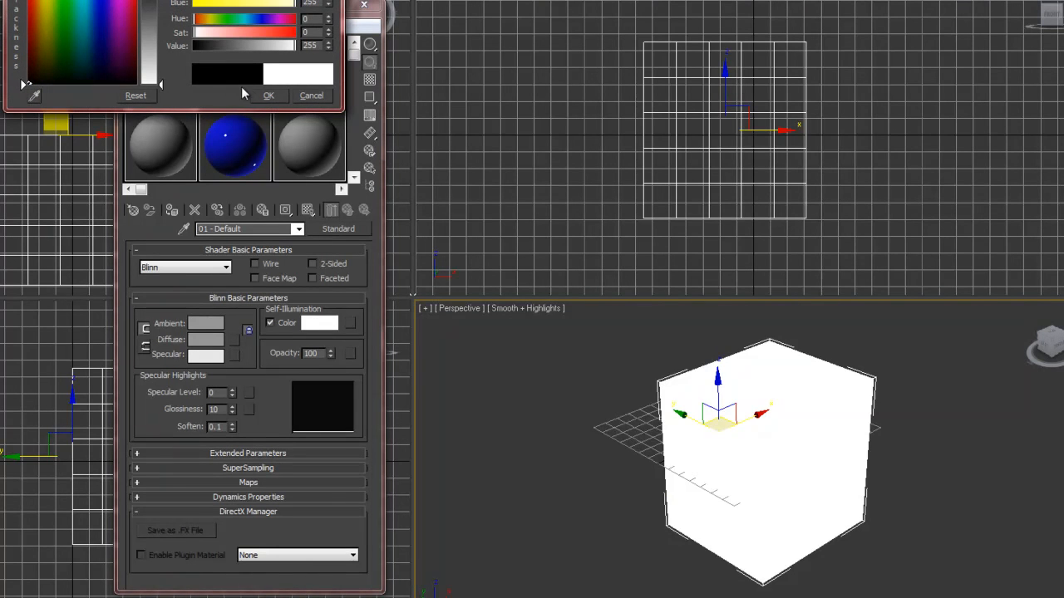
click(268, 95)
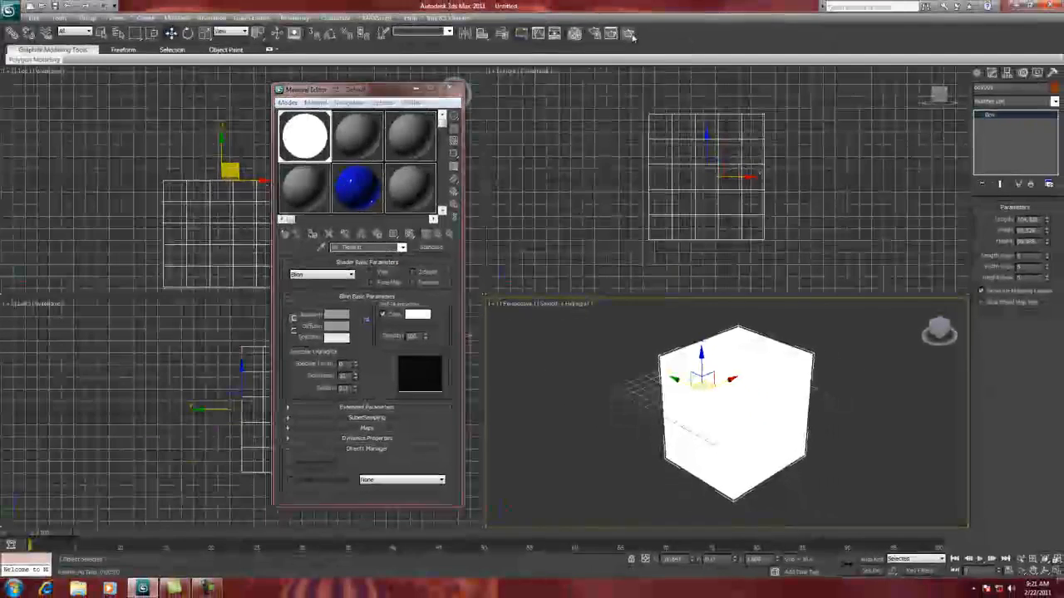
click(629, 33)
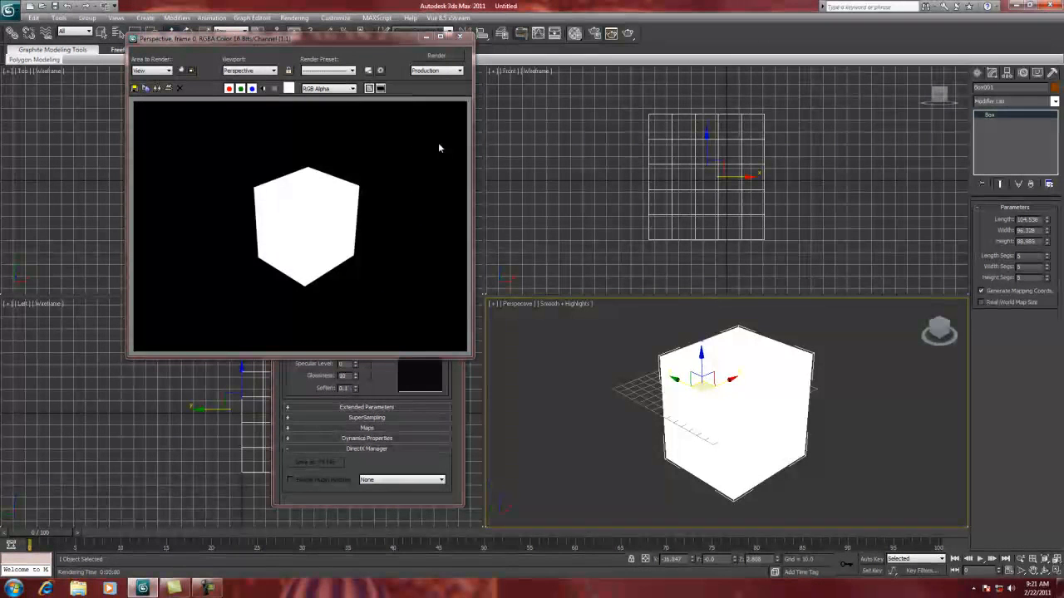
click(462, 38)
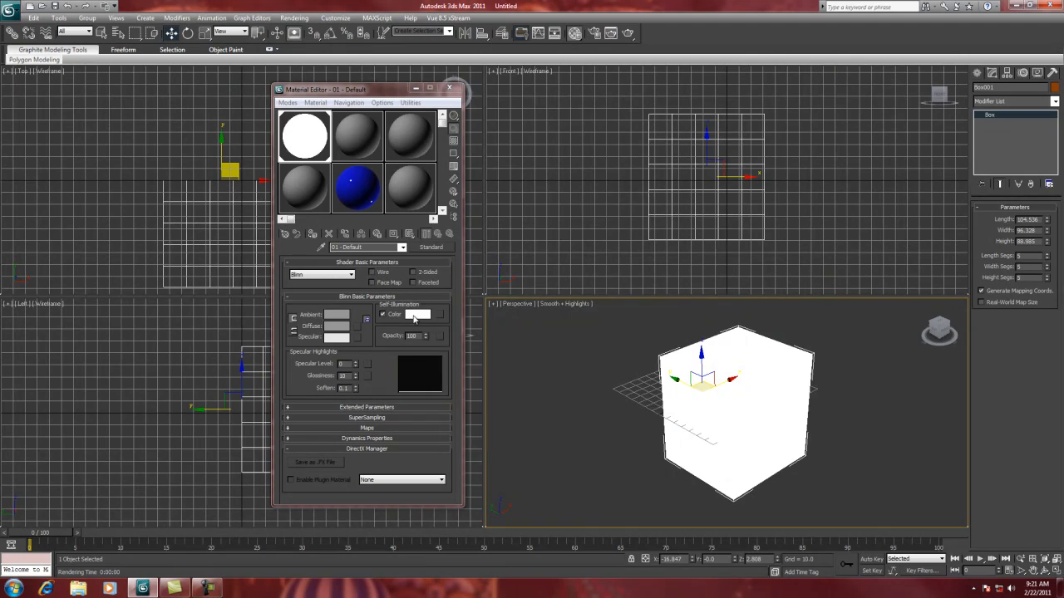
Step: Set the self-illumination color of the 01 - Default material to black and turn off the self-illumination color option
click(413, 317)
drag(352, 123, 315, 138)
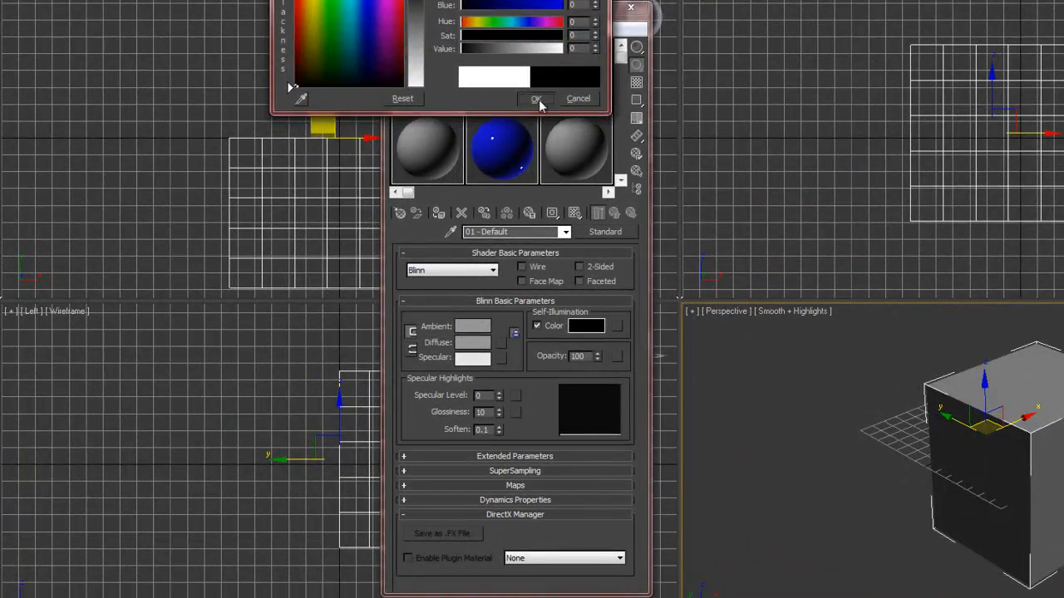
click(536, 99)
click(537, 326)
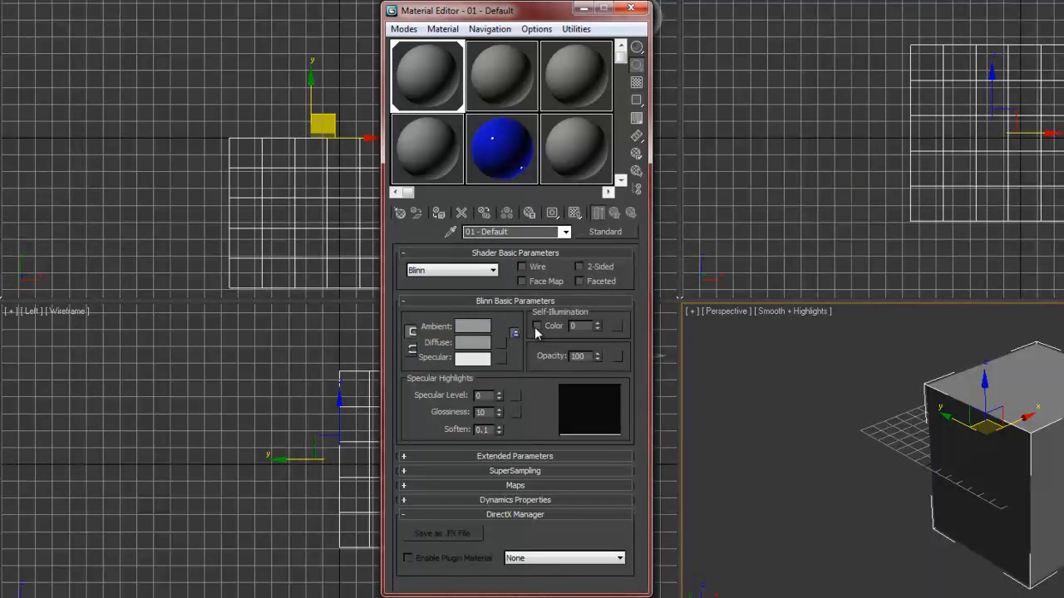
Step: Set the linked ambient and diffuse color of the 01 - Default material to yellow with hue 49, saturation 160 and value 247
drag(584, 327, 521, 349)
click(420, 56)
click(472, 328)
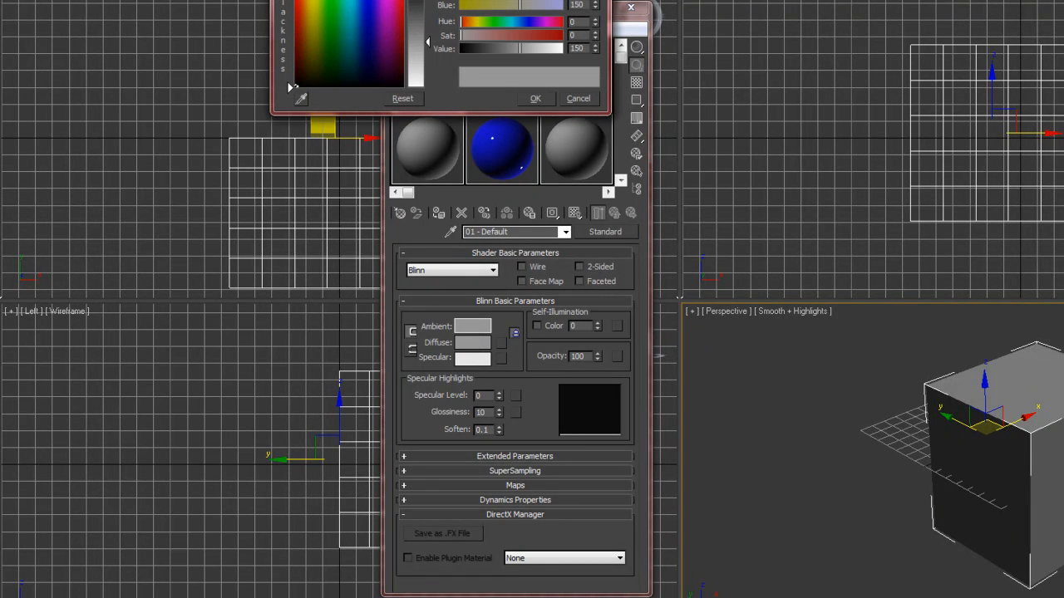
click(316, 1)
drag(430, 42, 429, 17)
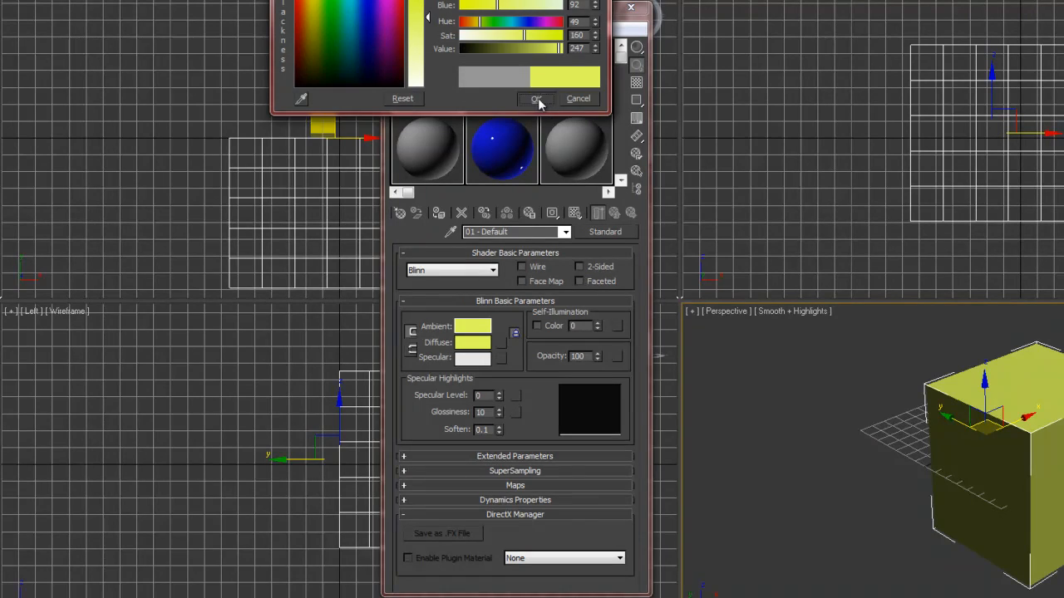
click(536, 98)
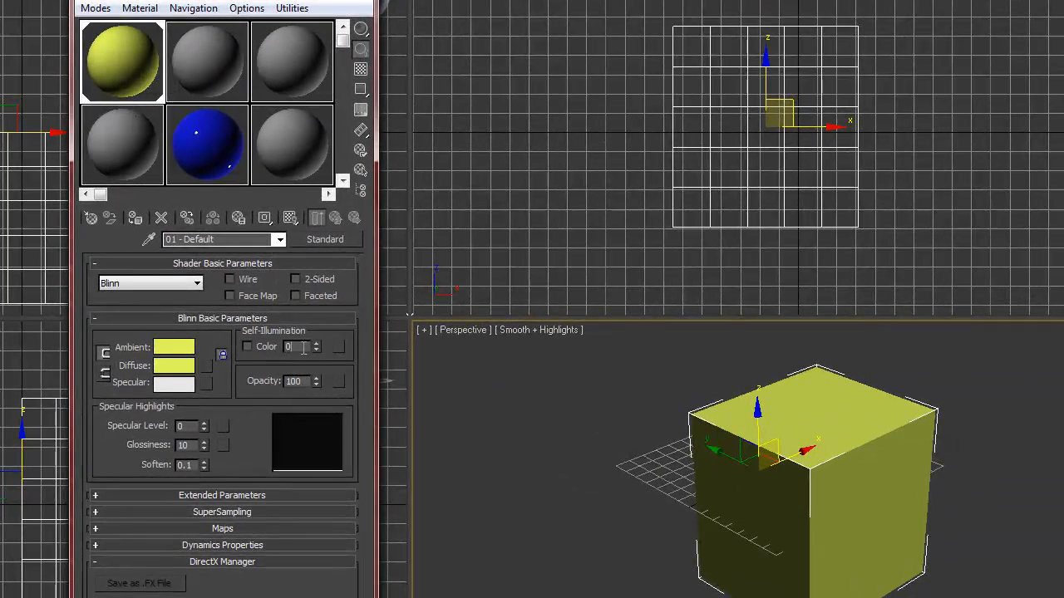
Step: Try self-illumination values of 50 and 100 on the yellow material with a render of the box, then restore the value to 0
text(50)
key(Return)
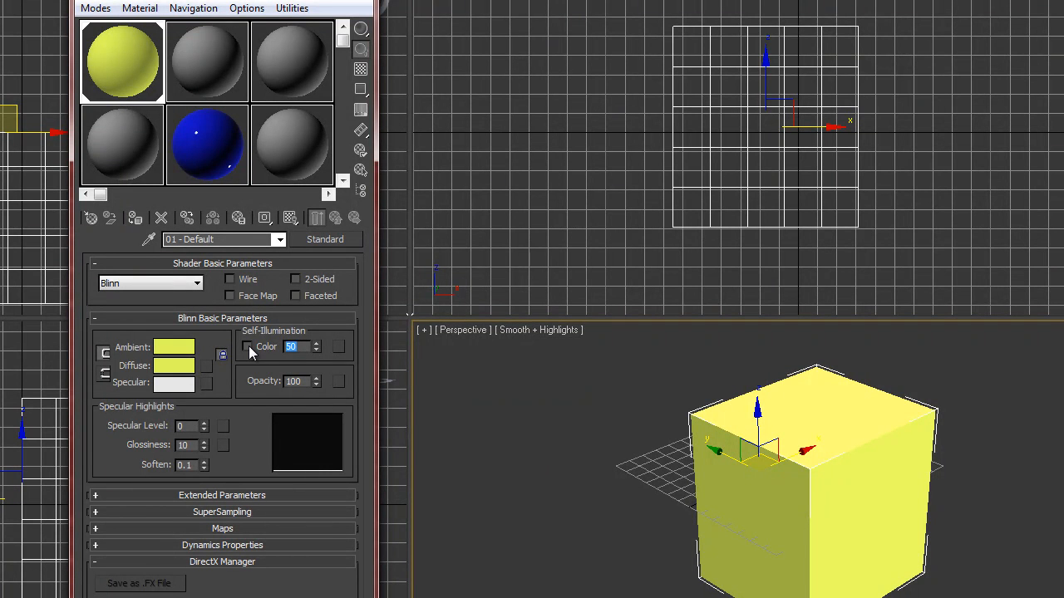
text(100)
key(Return)
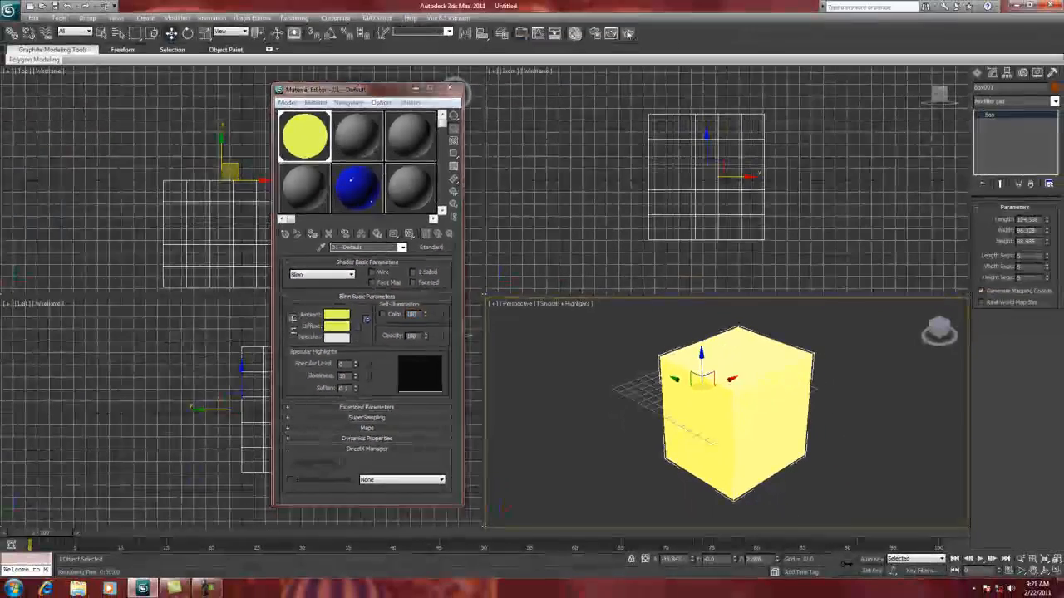
click(630, 5)
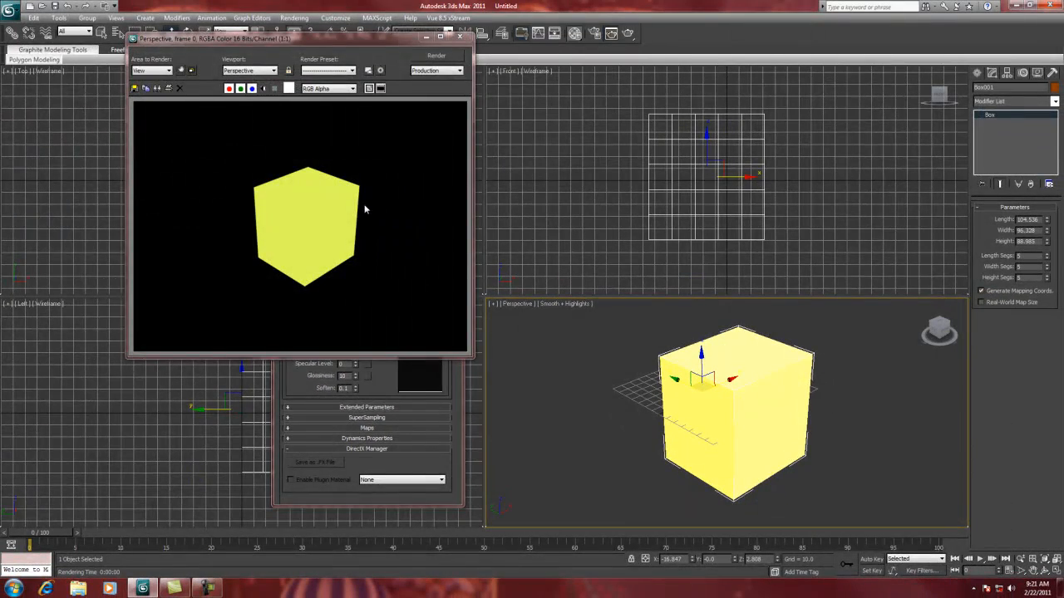
click(460, 37)
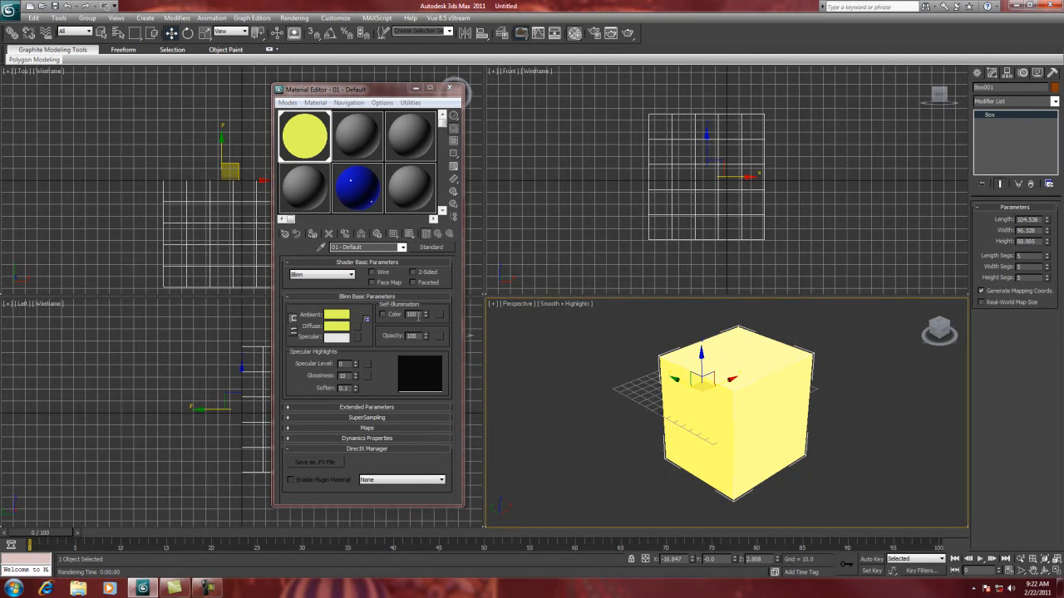
click(412, 314)
text(0)
key(Return)
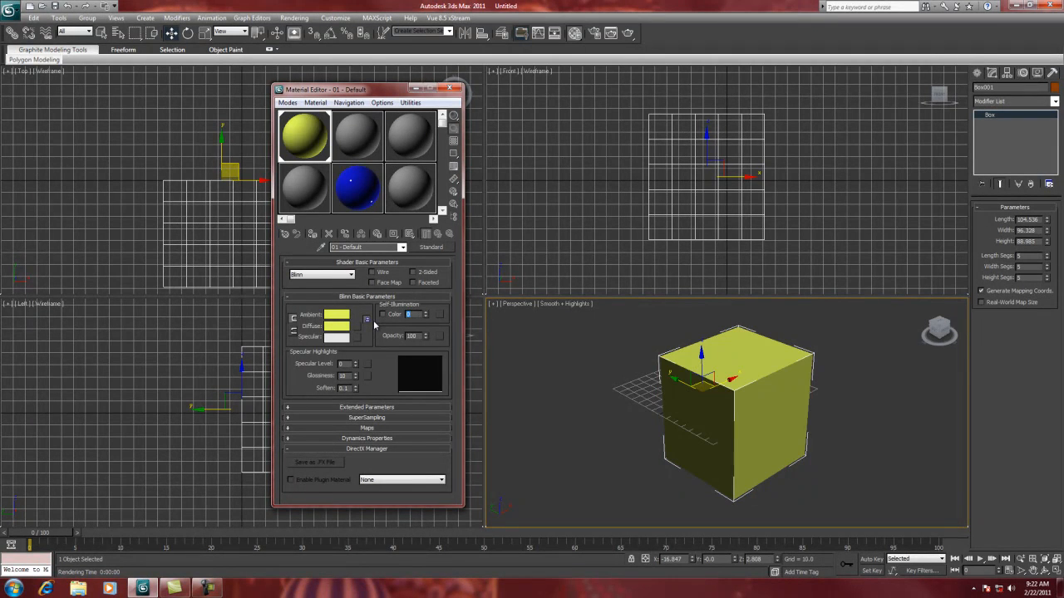
Step: Set the opacity of the 01 - Default material to 50 and render the box
click(405, 335)
text(50)
key(Return)
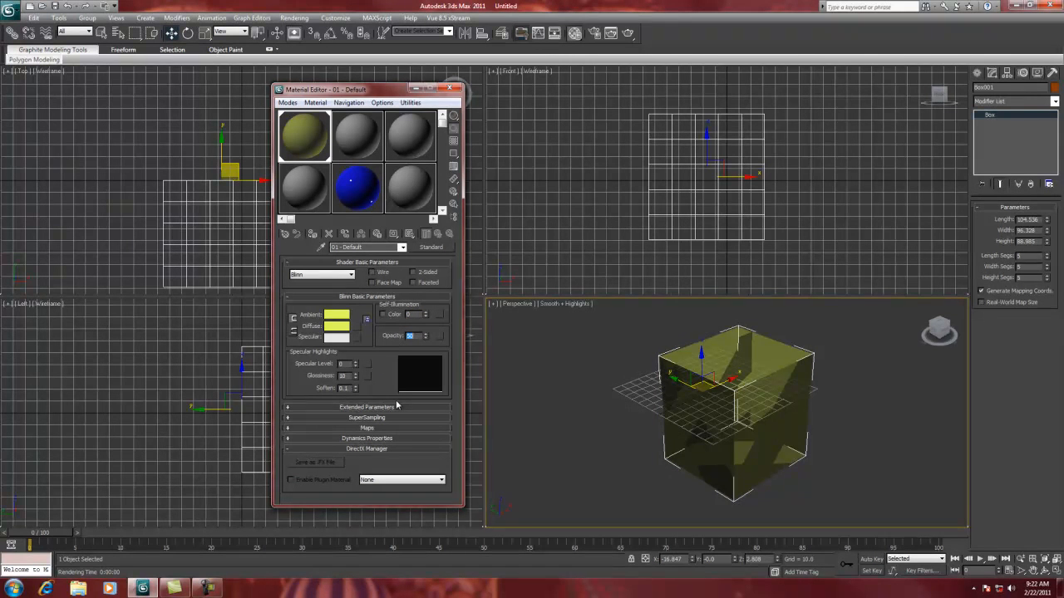
click(627, 34)
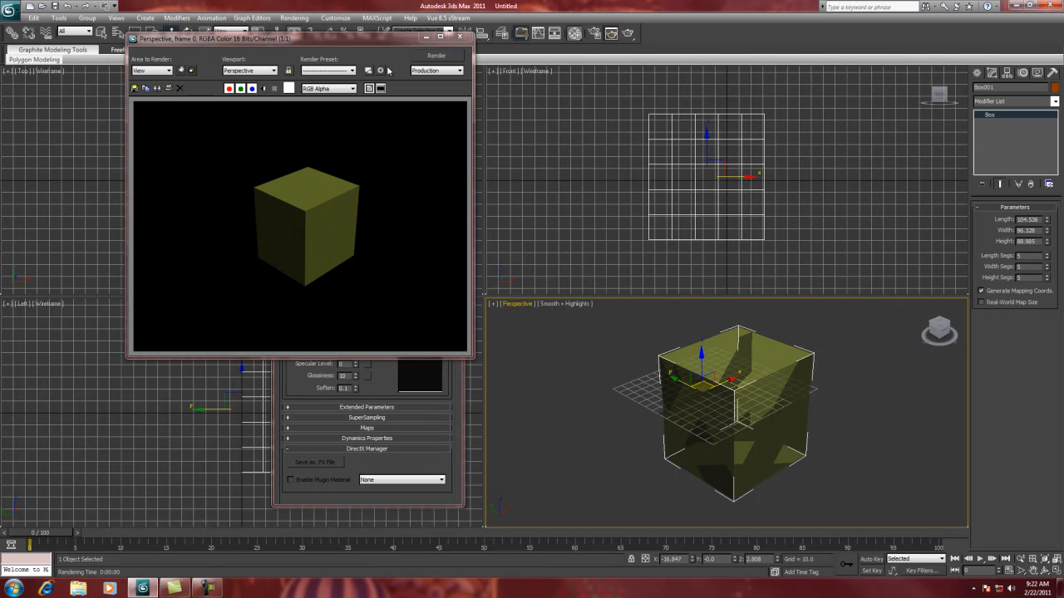
click(460, 36)
Step: Create a teapot primitive with a radius of about 30 behind the box and render the perspective view
click(450, 88)
click(977, 73)
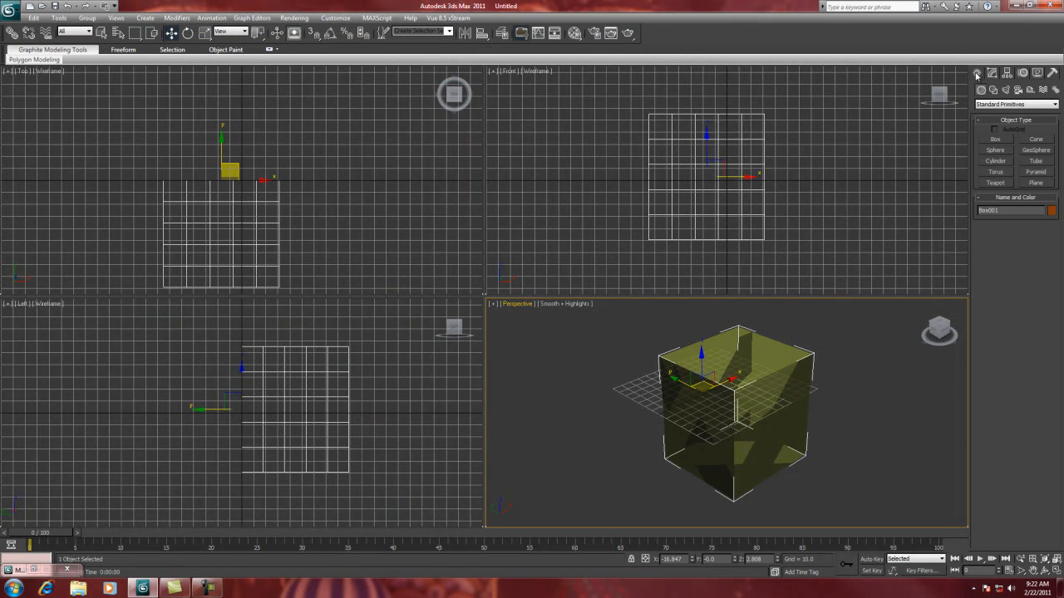
click(1006, 188)
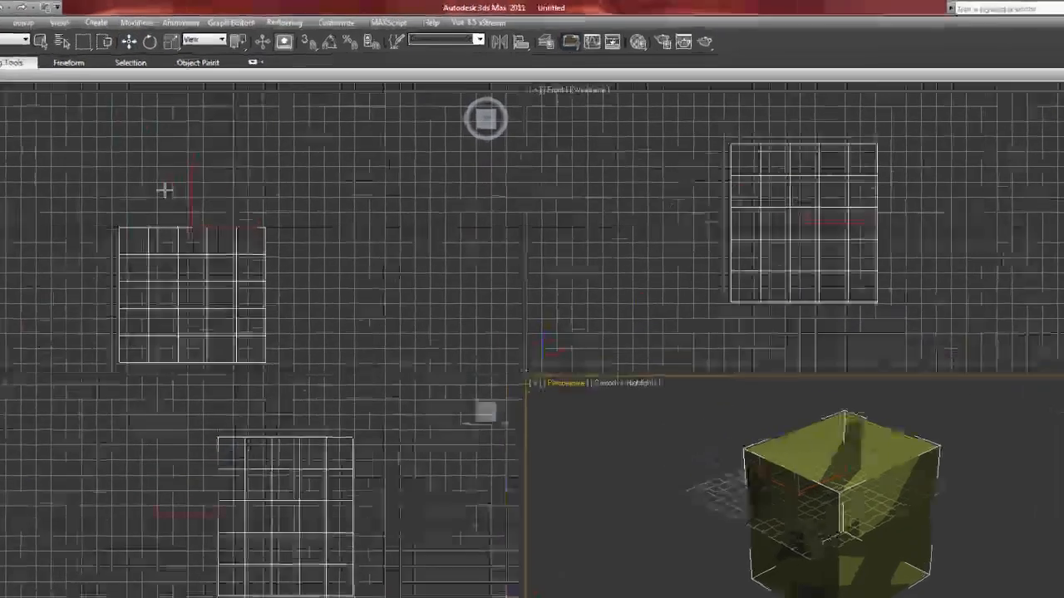
drag(189, 158, 168, 195)
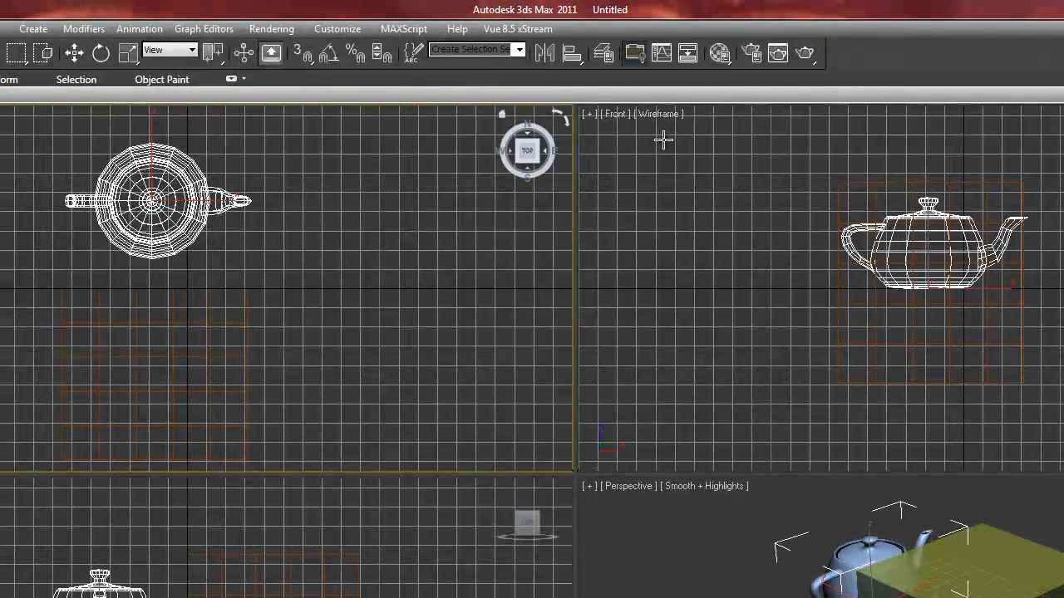
right_click(609, 528)
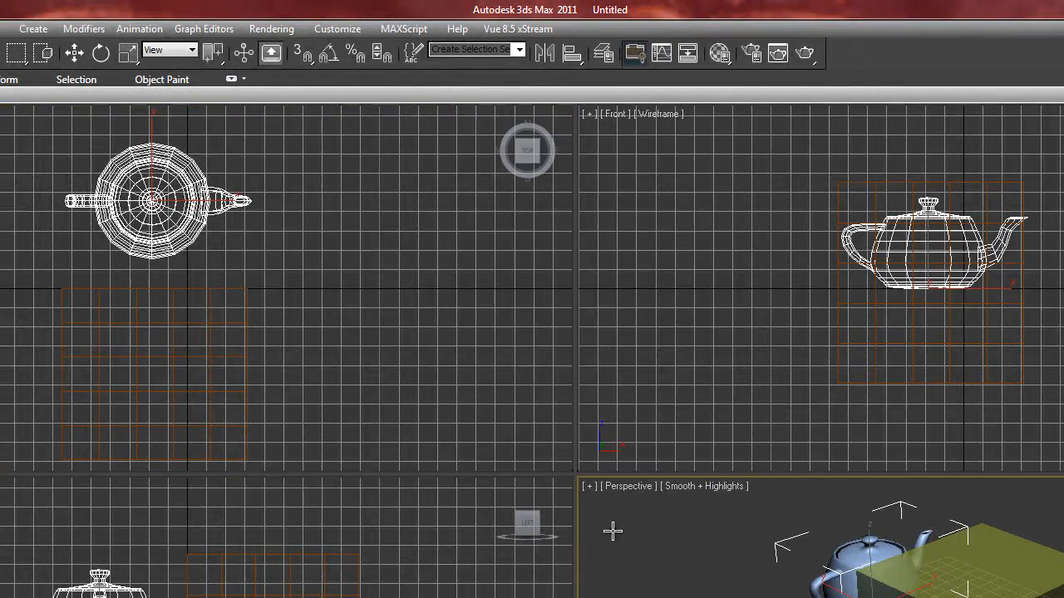
click(804, 55)
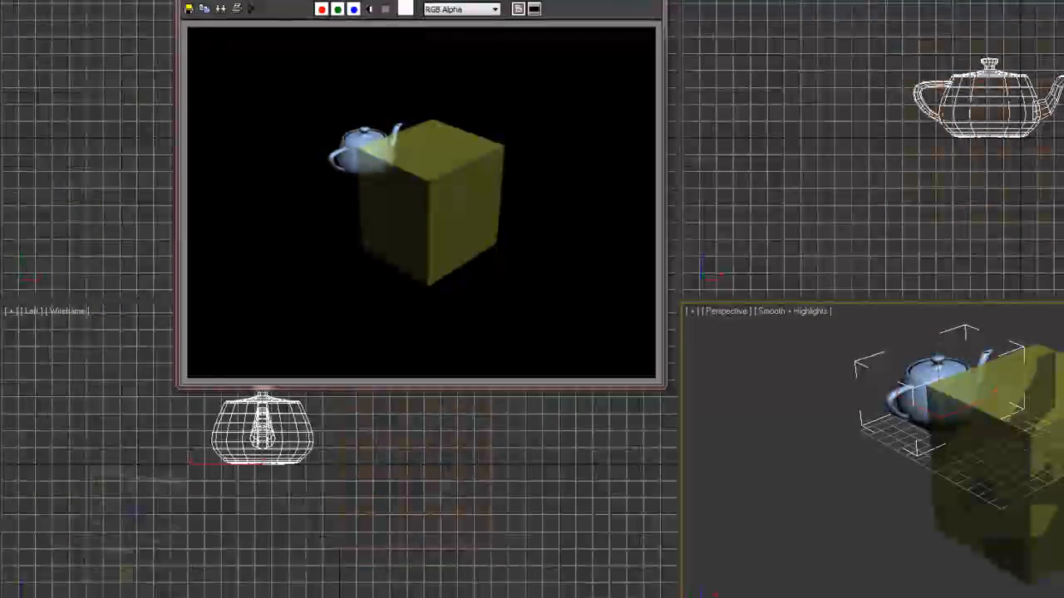
Step: Try an opacity of 0 on the 01 - Default material, then set the opacity to 100
key(m)
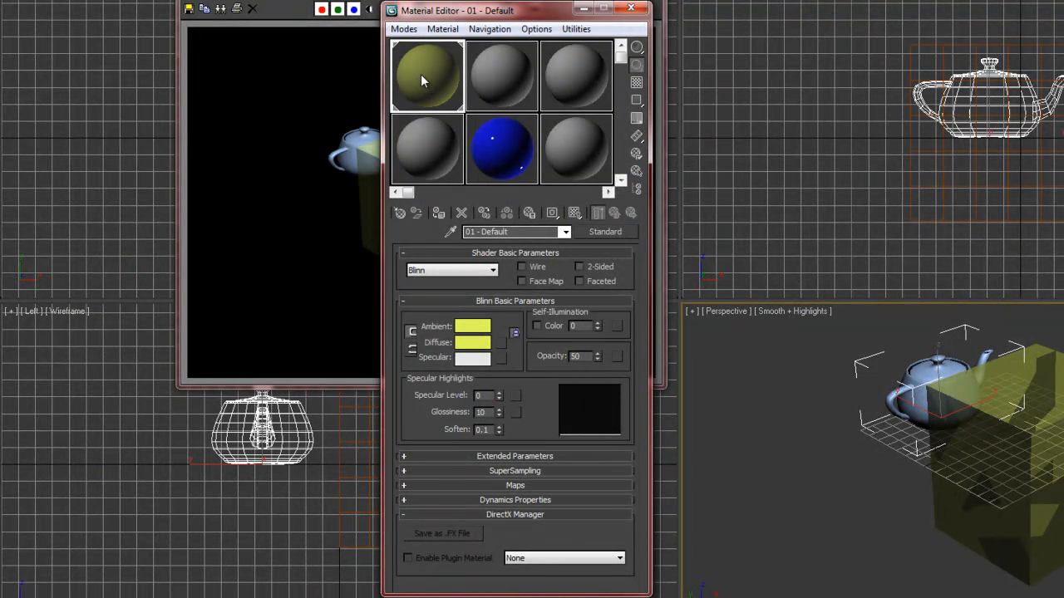
double_click(575, 356)
text(0)
key(Return)
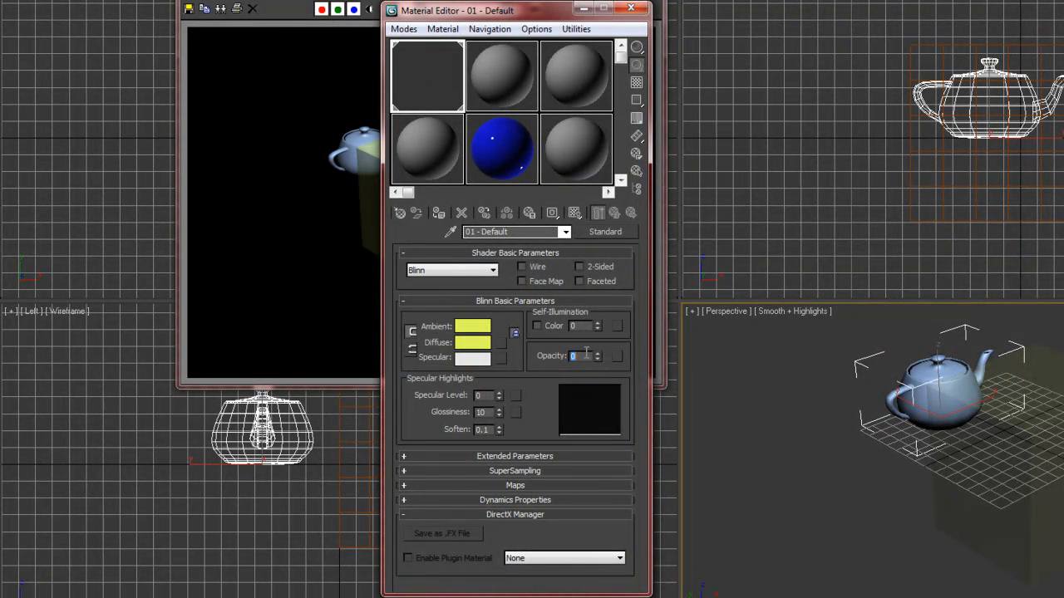
text(100)
key(Return)
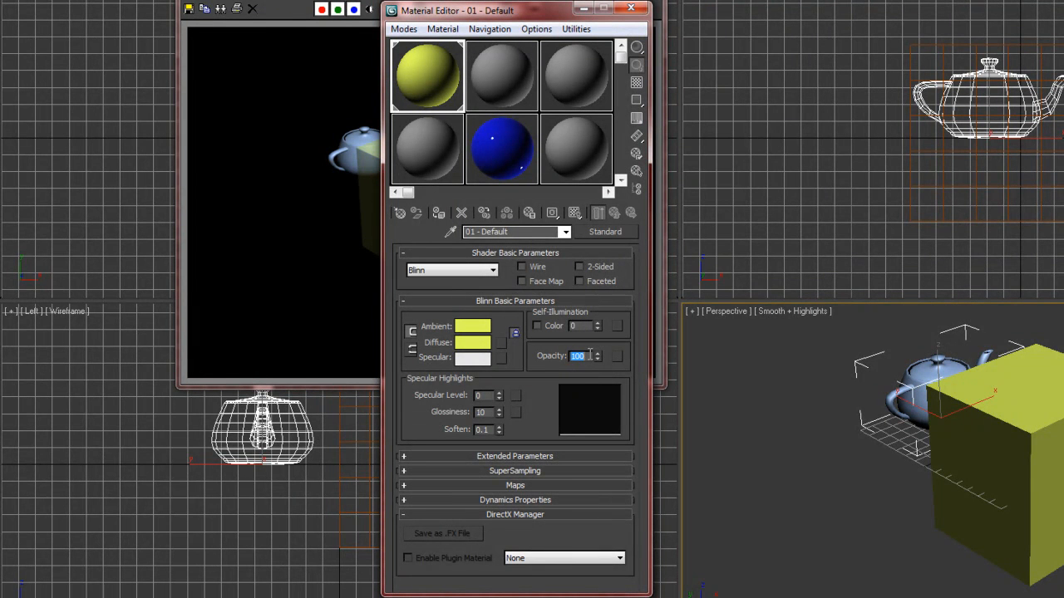
Step: Set the specular color of the 01 - Default material to blue with hue 163, saturation 255 and value 243, and render the scene
click(475, 360)
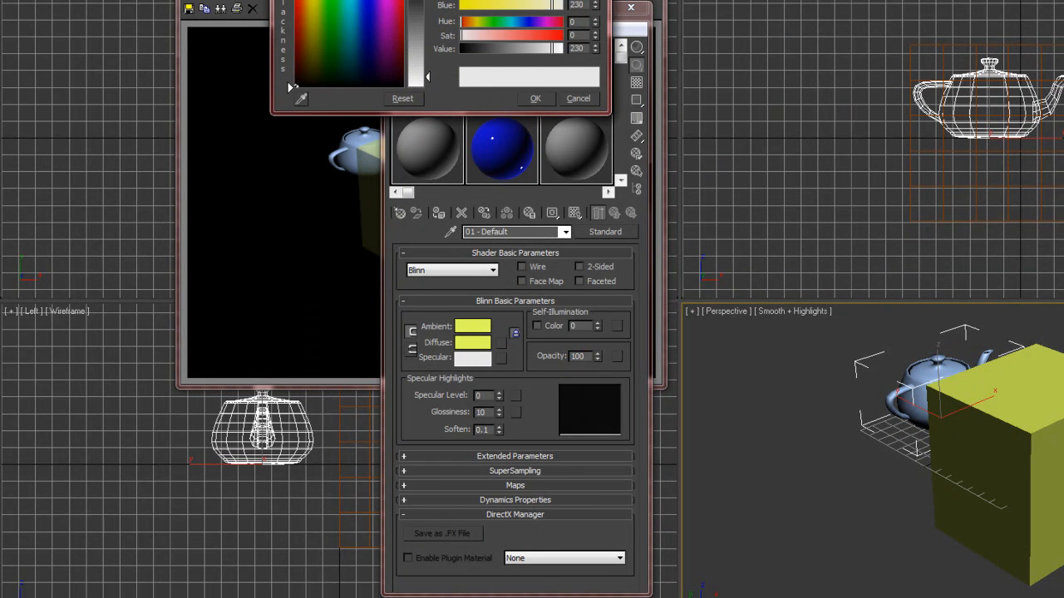
click(364, 1)
drag(428, 78, 429, 0)
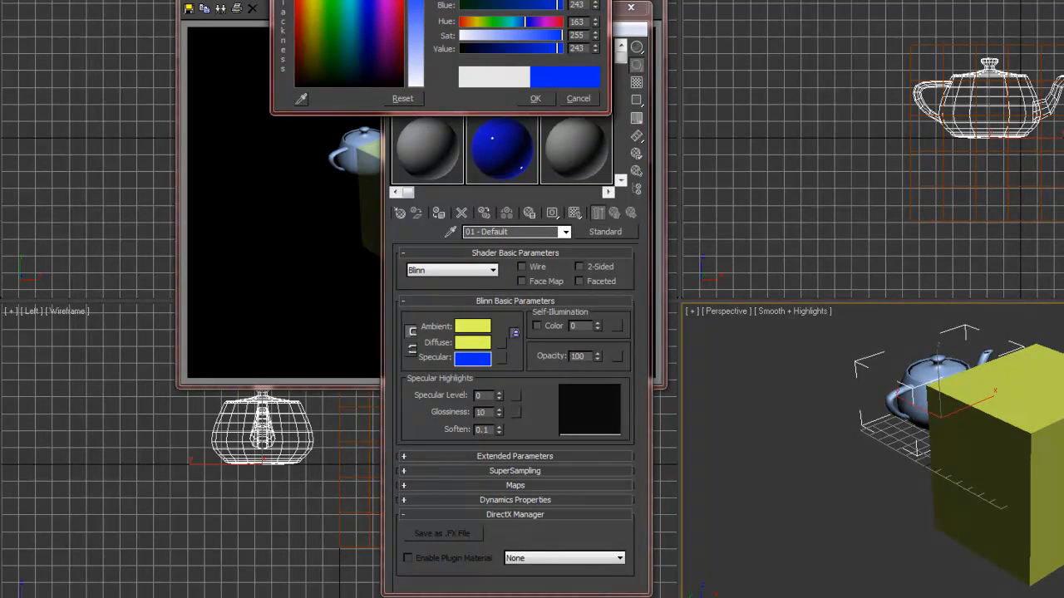
click(540, 98)
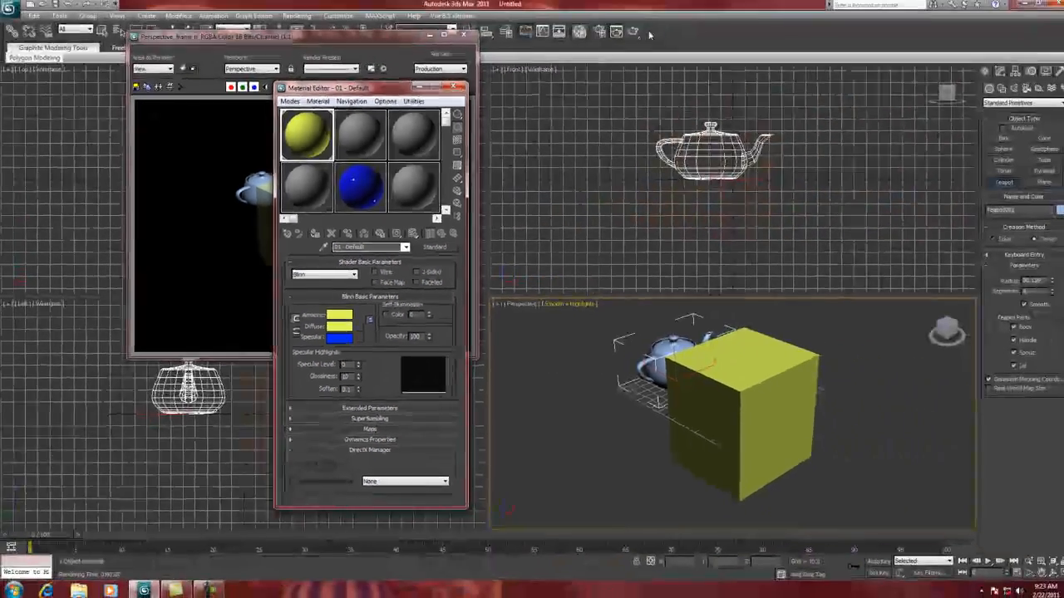
click(632, 35)
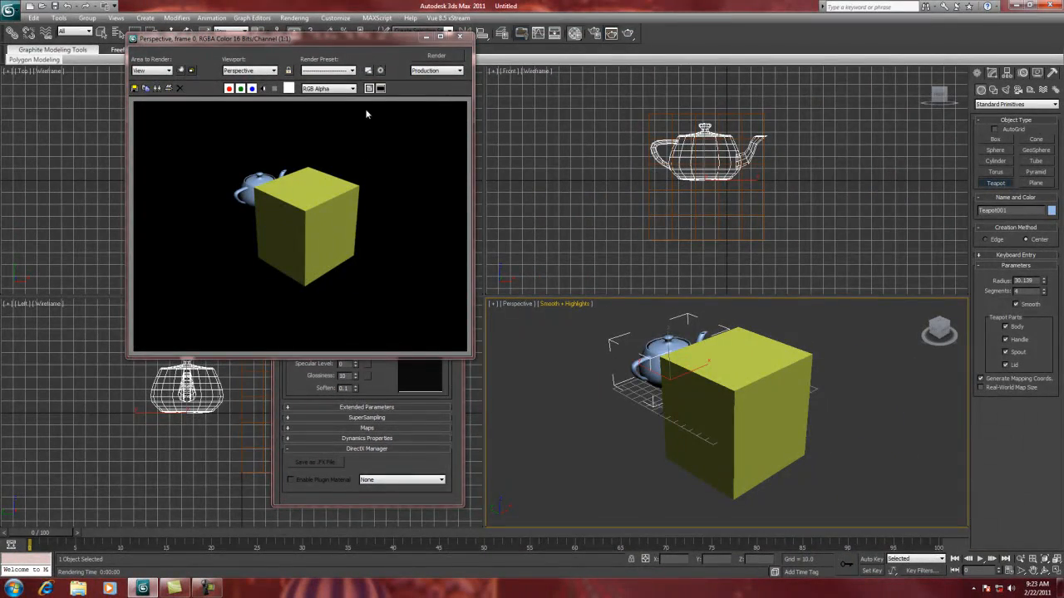
click(460, 36)
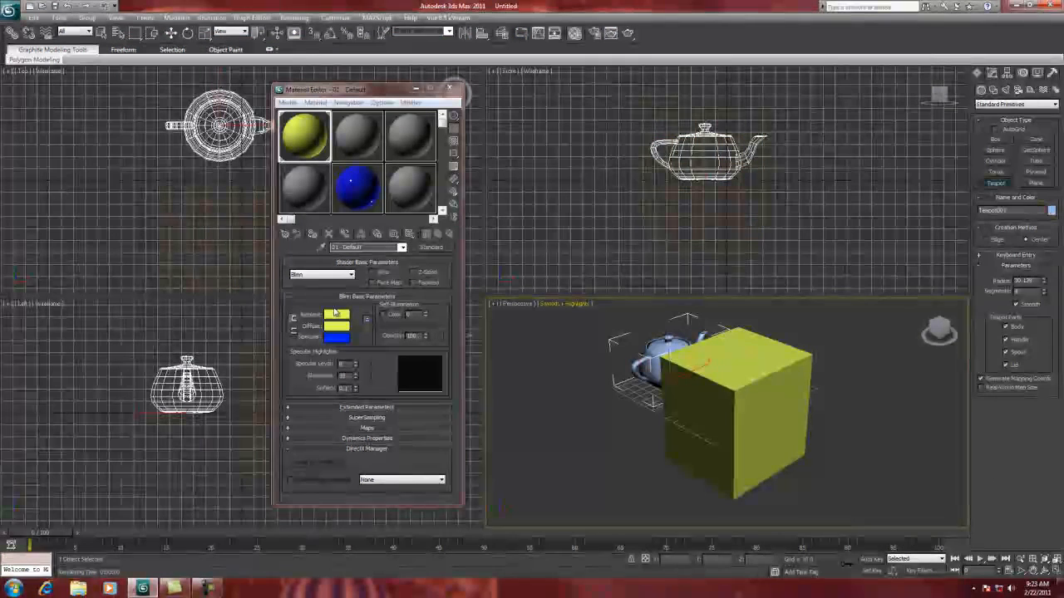
Step: Try a specular level of 100 and a glossiness of 100 on the 01 - Default material
double_click(340, 364)
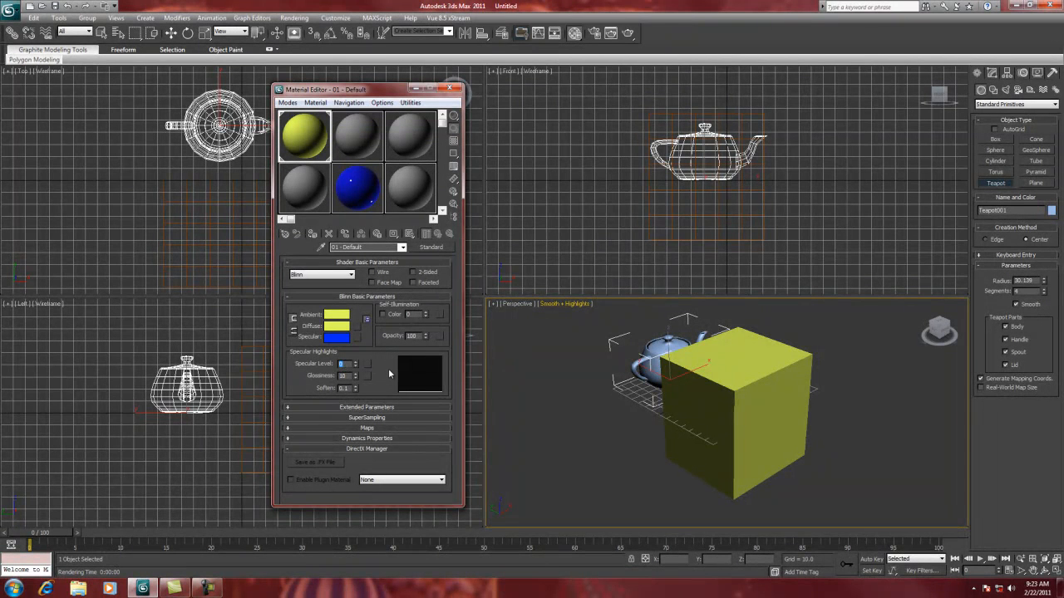
text(100)
key(Return)
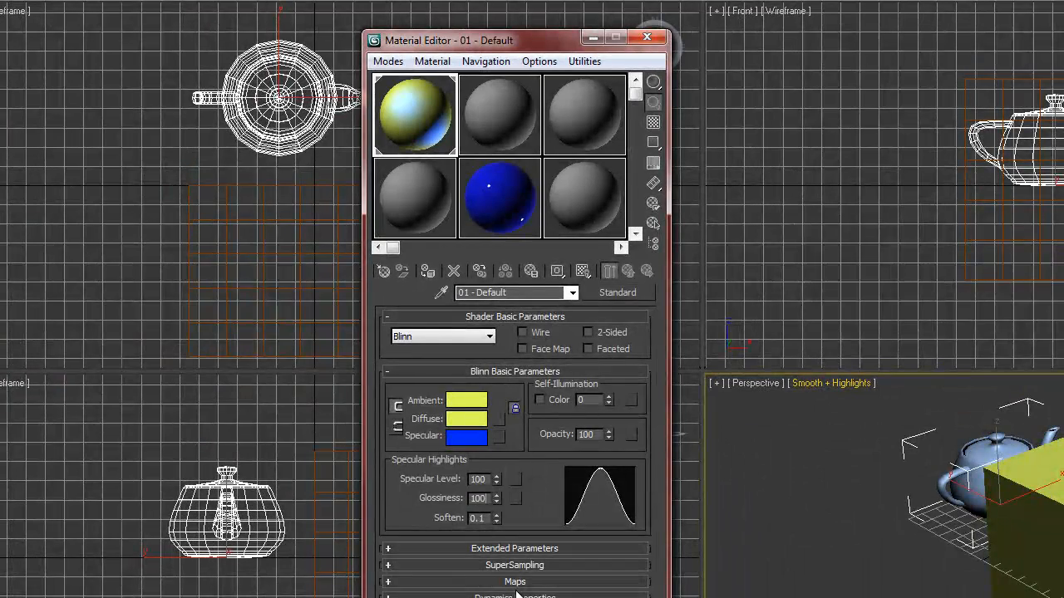
key(Return)
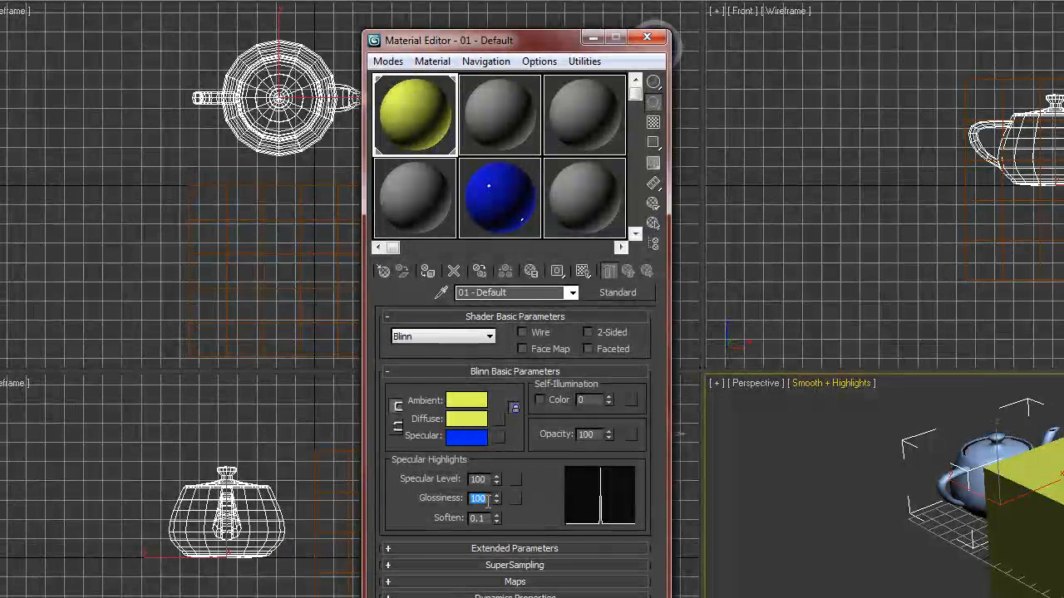
Step: Set the glossiness of the 01 - Default material to 0 and its specular level to 5
text(0)
key(Return)
double_click(481, 479)
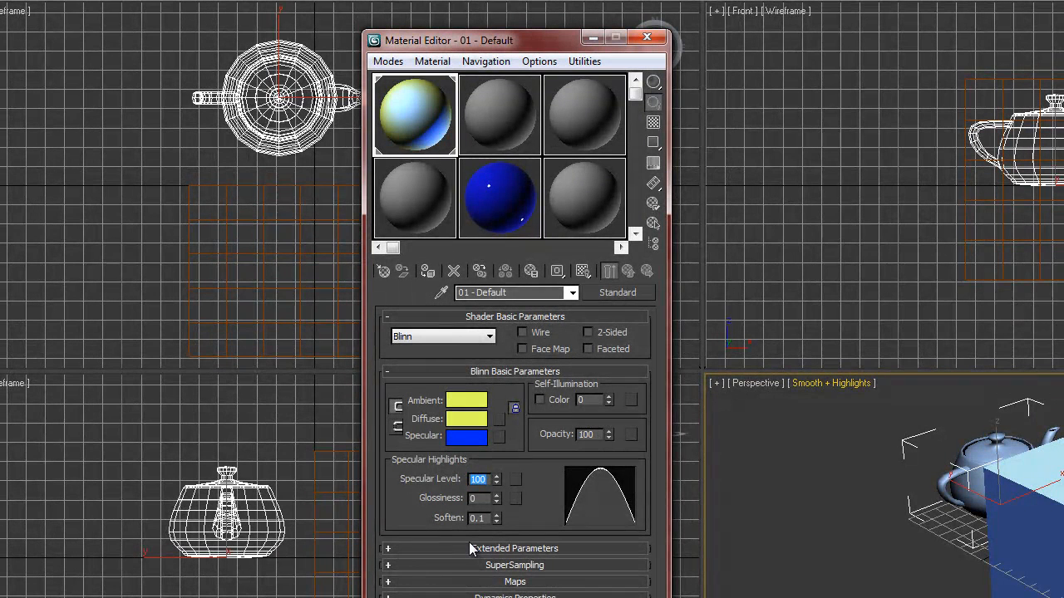
text(5)
key(Return)
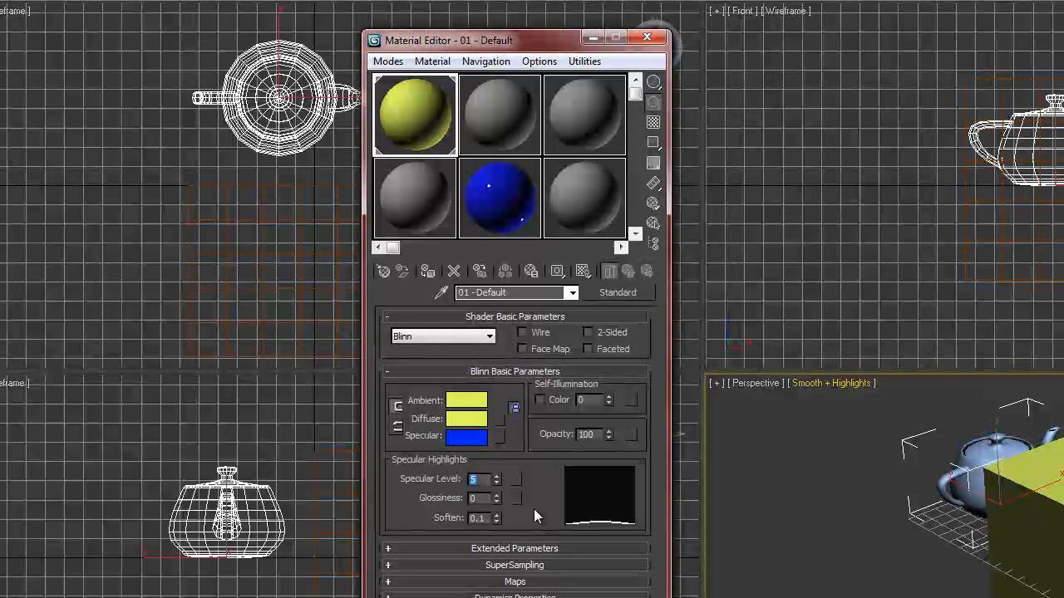
drag(537, 46, 517, 7)
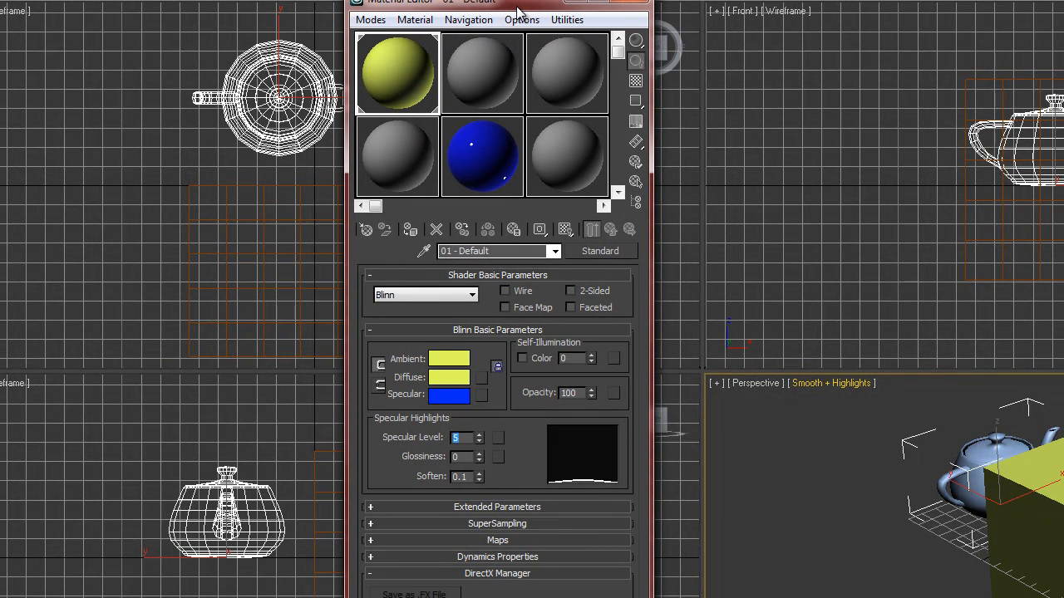